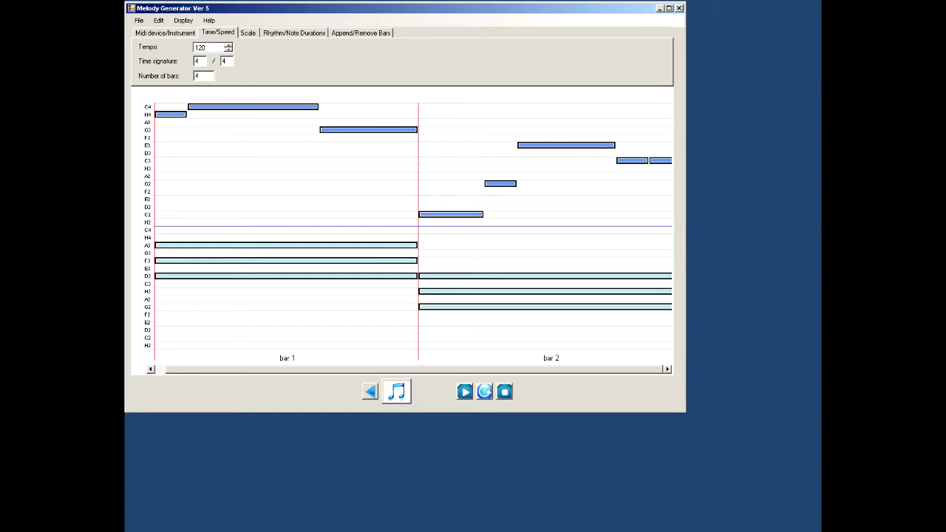
# - Generate two new four-bar melodies and play each one after it is created
pyautogui.click(395, 400)
pyautogui.click(465, 394)
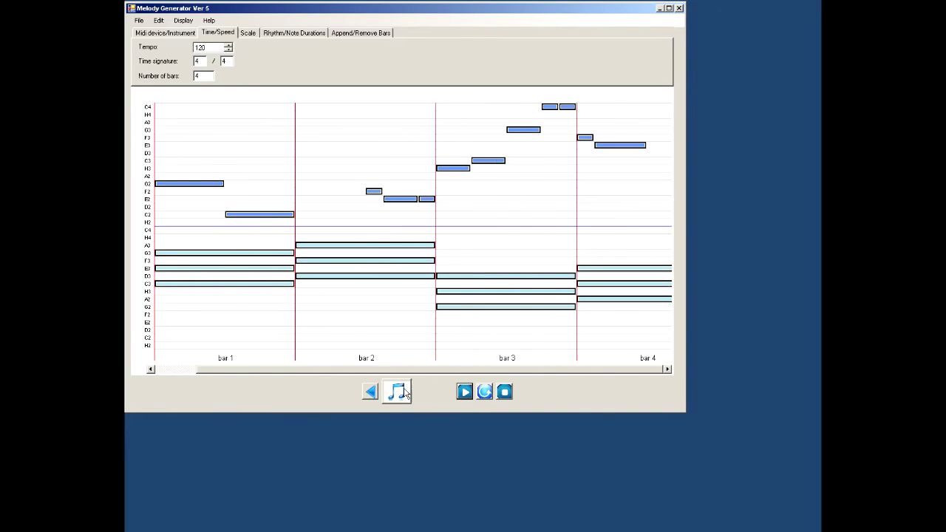
pyautogui.click(404, 389)
pyautogui.click(464, 395)
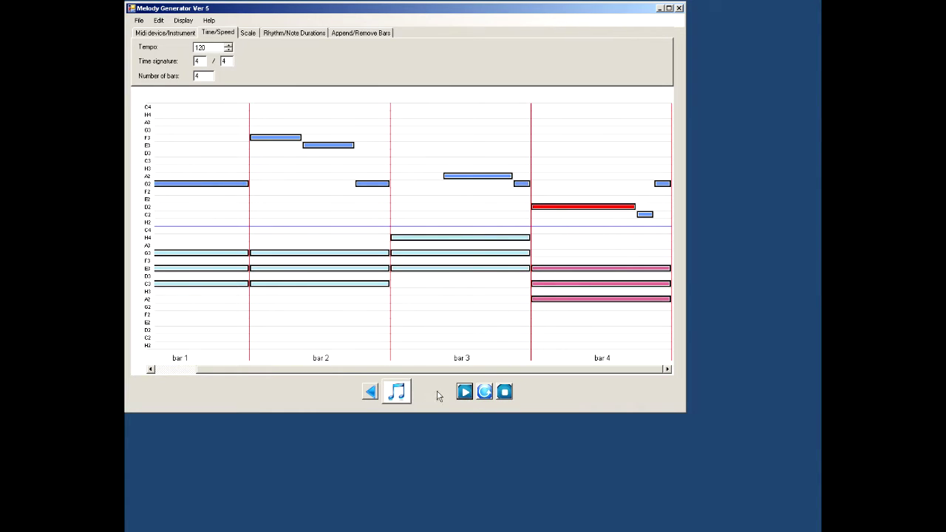
# - Go back through the melody history to the first melody and play it, play the second one too, and stop playback
pyautogui.click(370, 391)
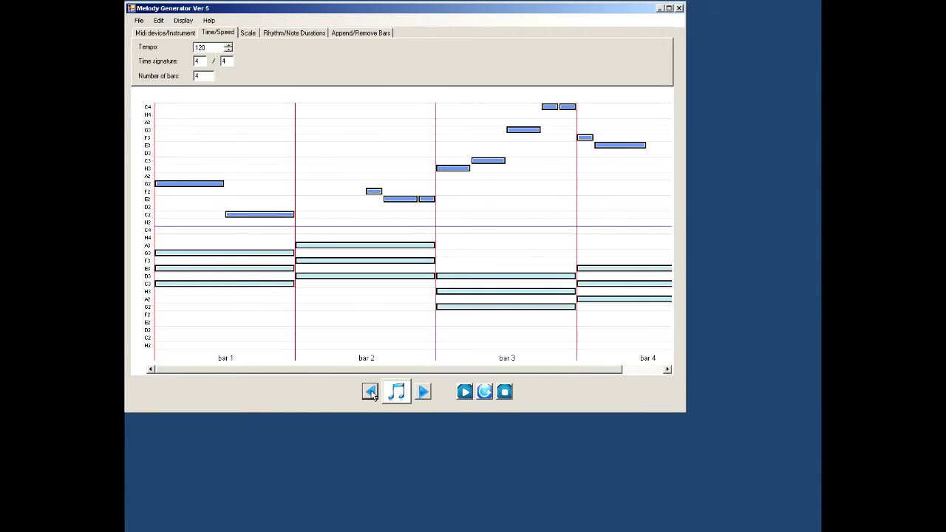
pyautogui.click(370, 392)
pyautogui.click(370, 391)
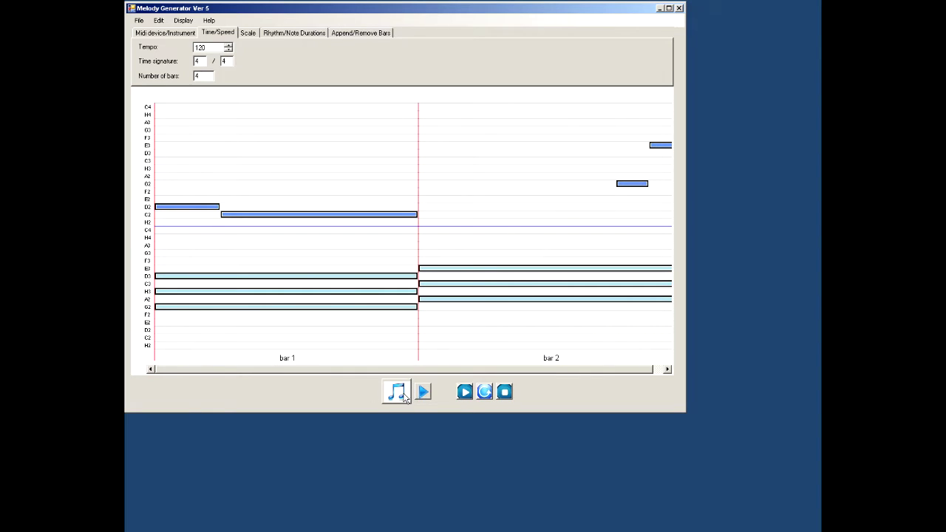
pyautogui.click(470, 396)
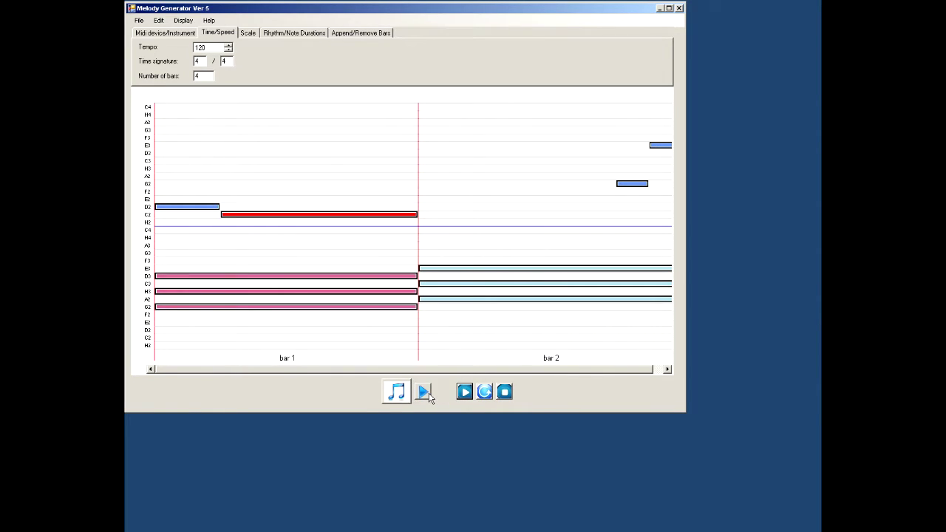
pyautogui.click(425, 393)
pyautogui.click(465, 394)
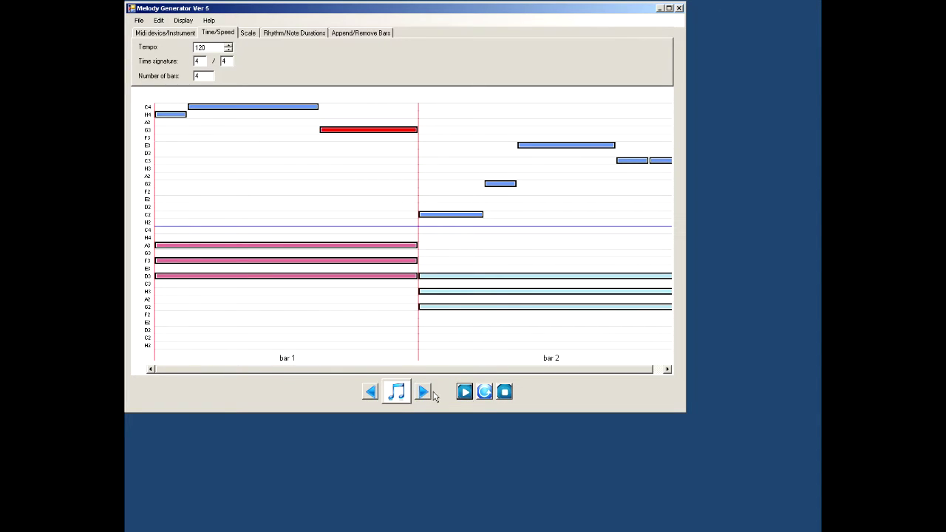
pyautogui.click(505, 396)
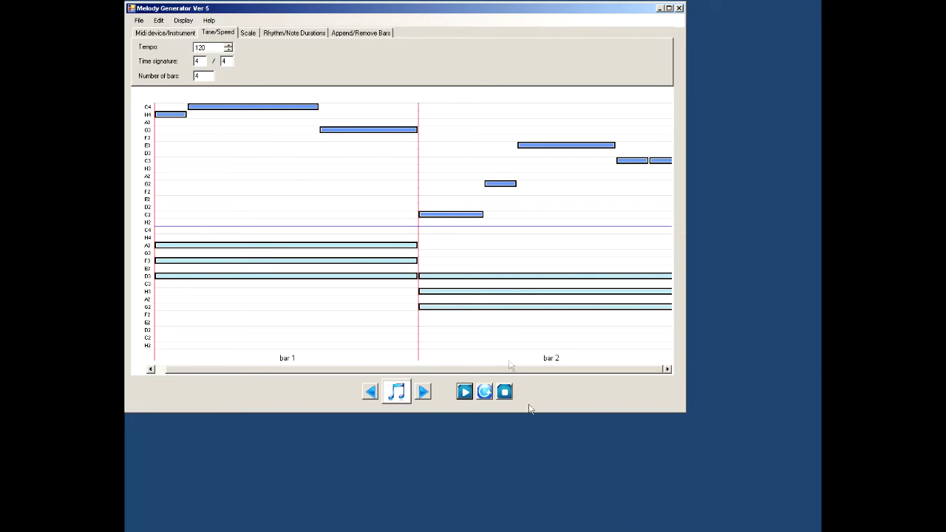
# - Set the MIDI output device to loopMIDI Port
pyautogui.click(156, 34)
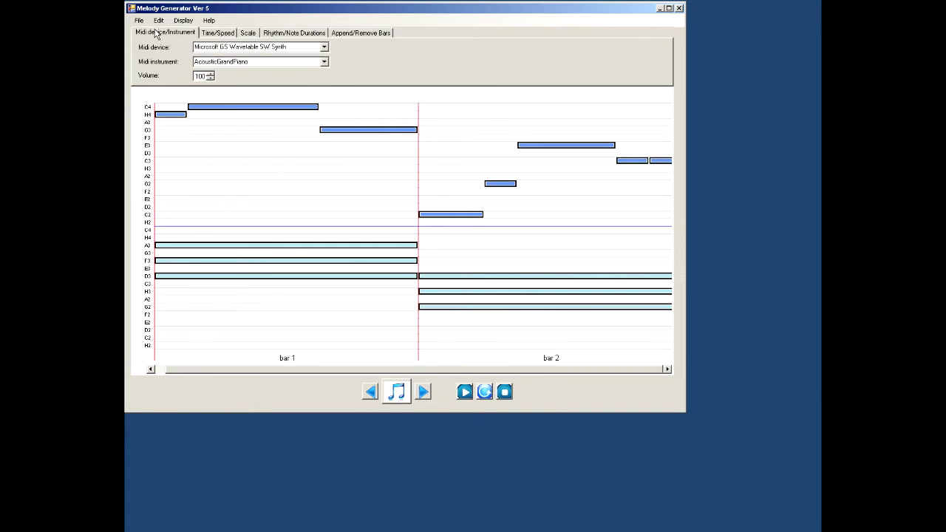
pyautogui.click(323, 48)
pyautogui.scroll(-3, 296, 89)
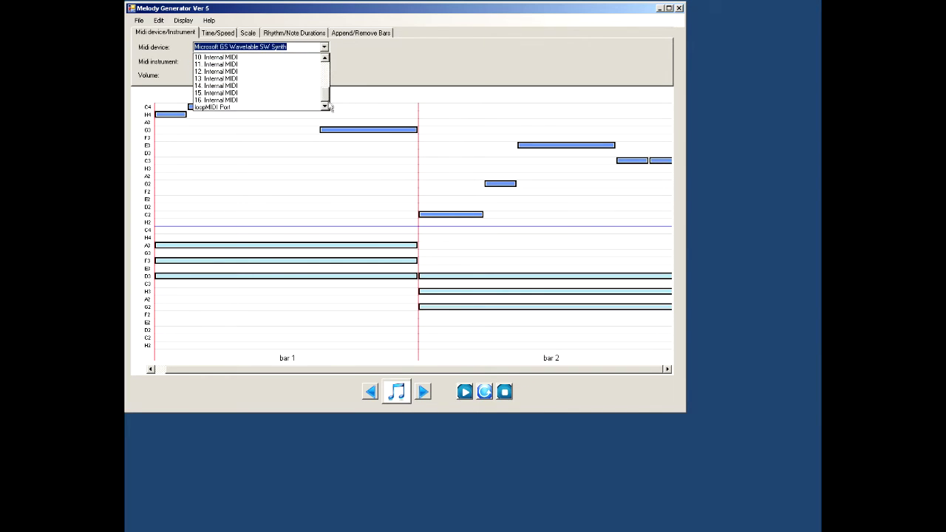
pyautogui.click(304, 108)
pyautogui.click(237, 45)
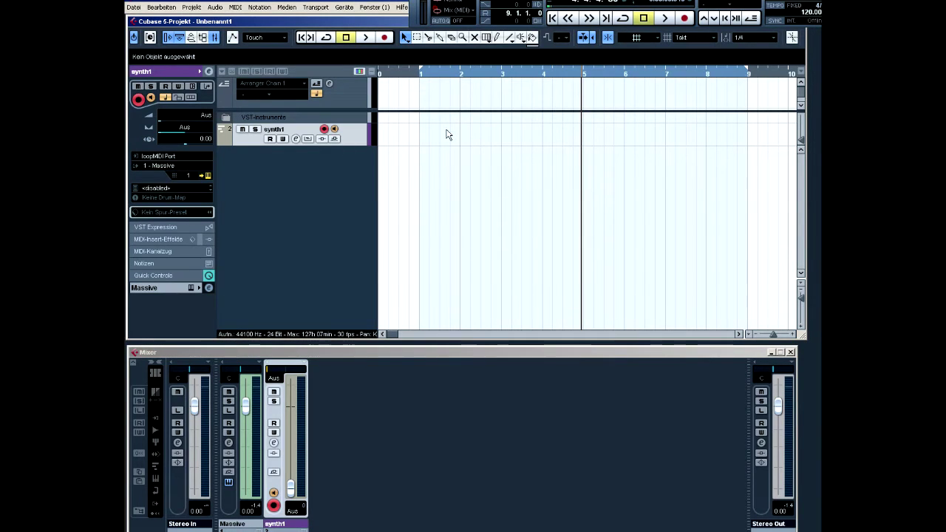
# - In Cubase, return the project position to bar 1 and check the synth1 track's MIDI input routing
pyautogui.click(644, 19)
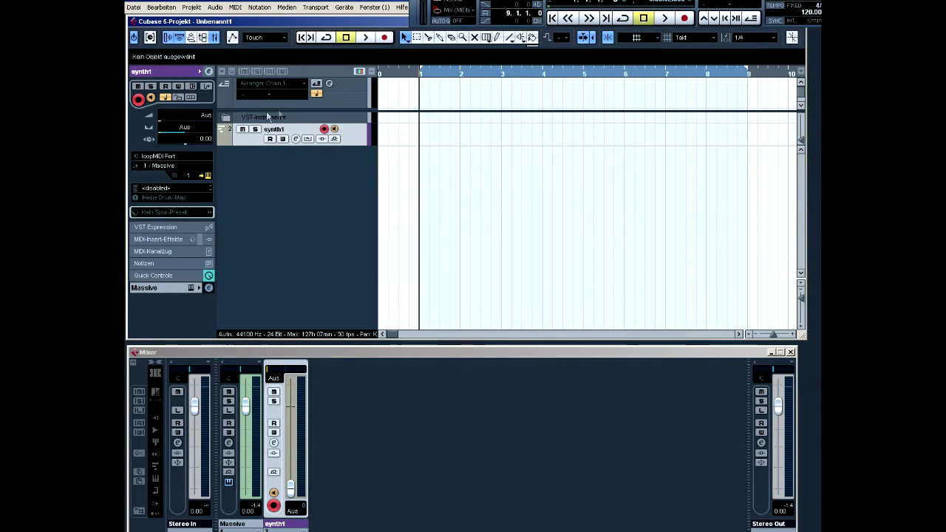
pyautogui.click(170, 165)
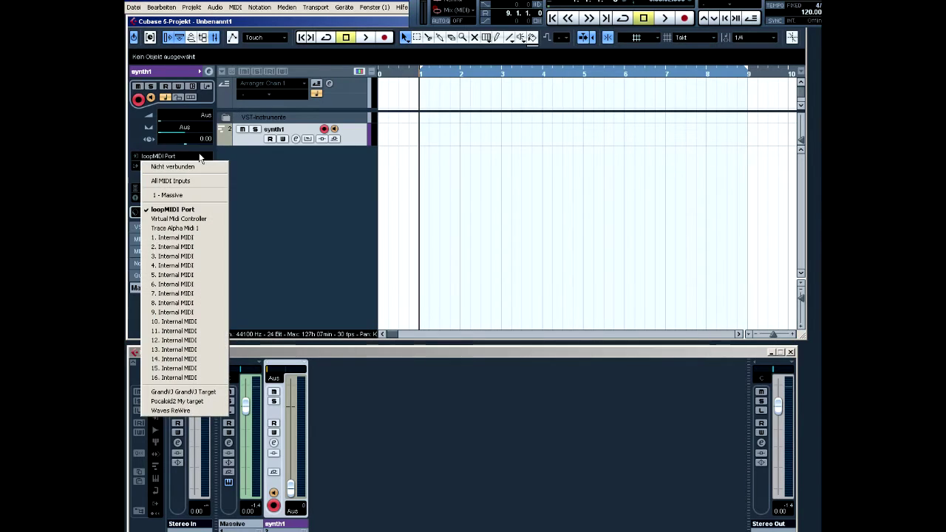
pyautogui.click(185, 195)
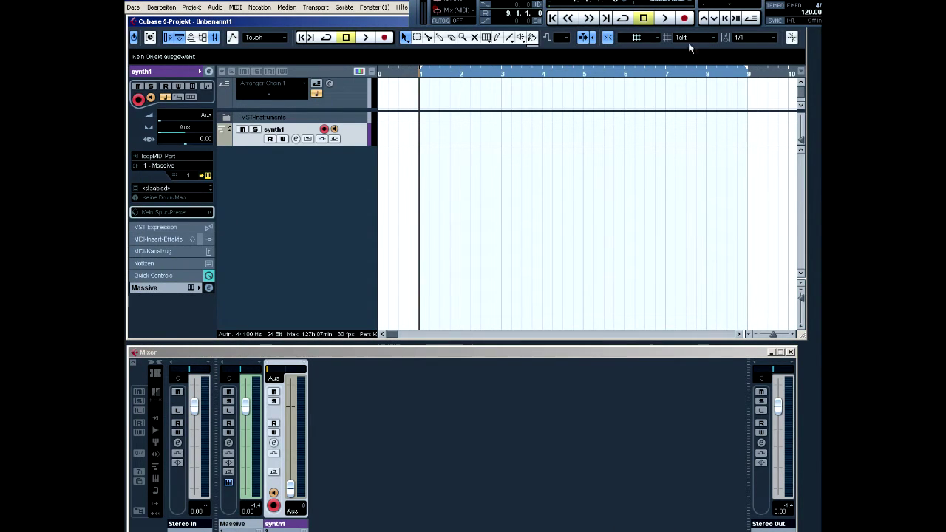
# - Start recording on the synth1 track, switch to Melody Generator and play the current melody
pyautogui.press('KP_Multiply')
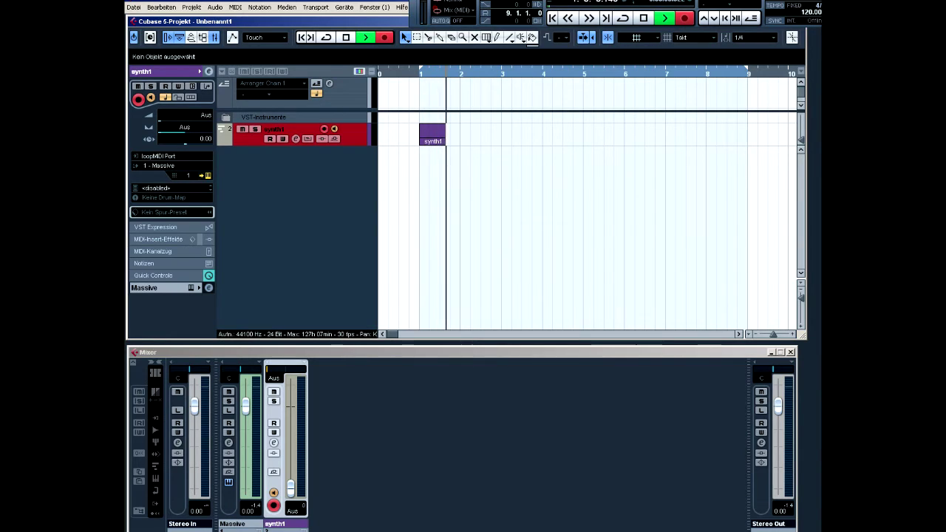
pyautogui.click(535, 531)
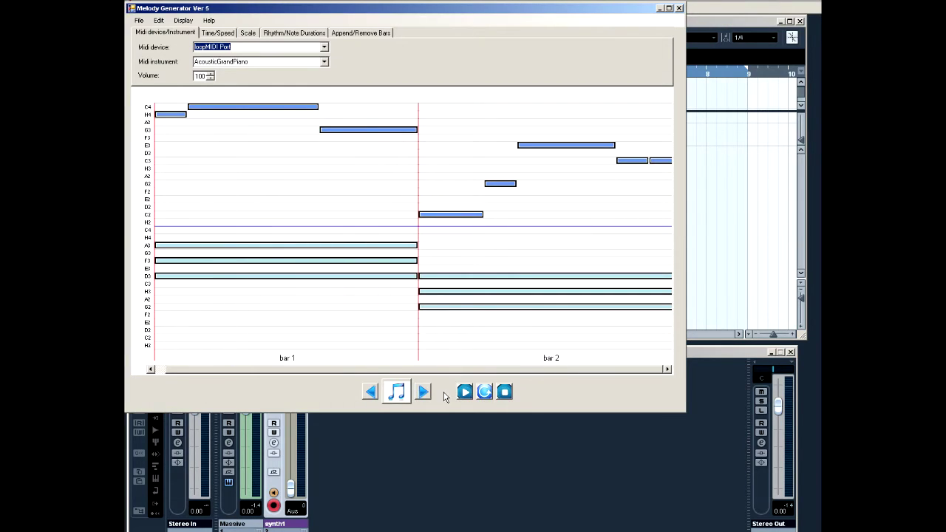
pyautogui.click(473, 396)
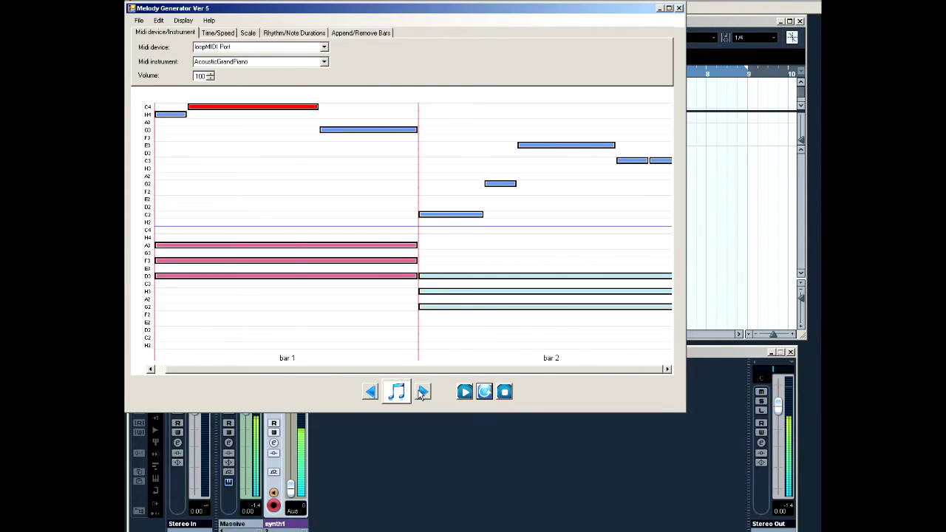
# - Loop the next two melodies in the history one after the other for the running recording, and stop playback
pyautogui.click(423, 393)
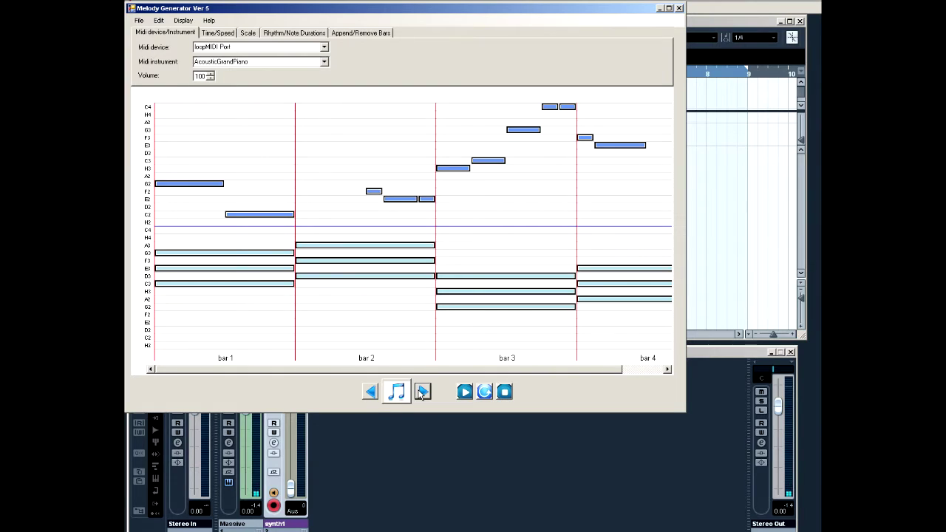
pyautogui.click(485, 393)
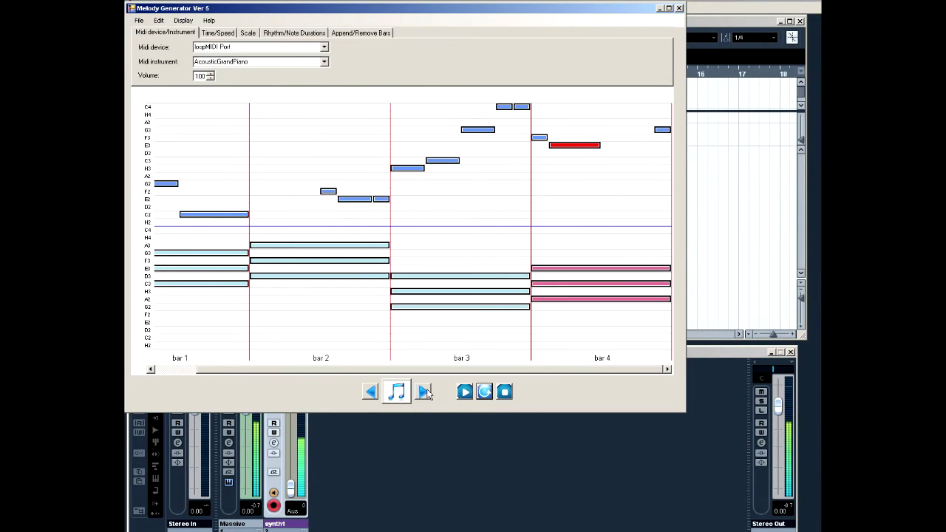
pyautogui.click(424, 391)
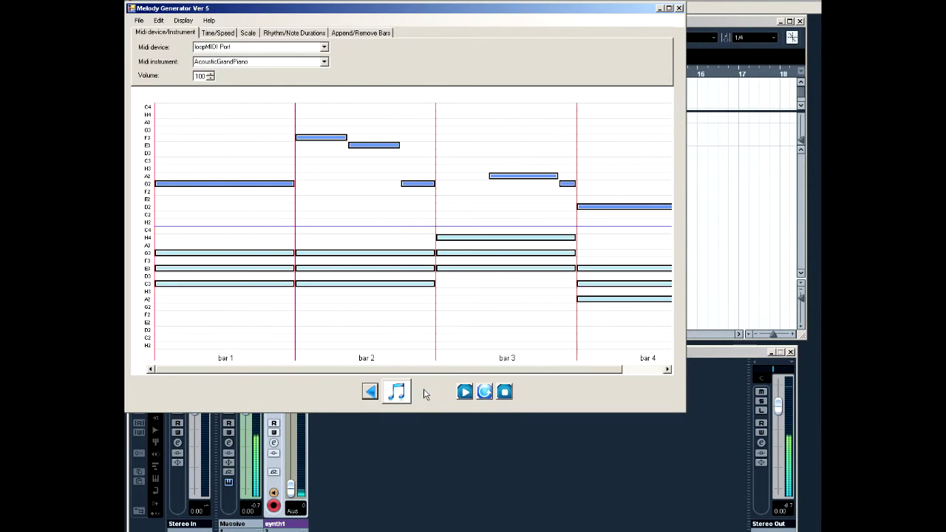
pyautogui.click(484, 392)
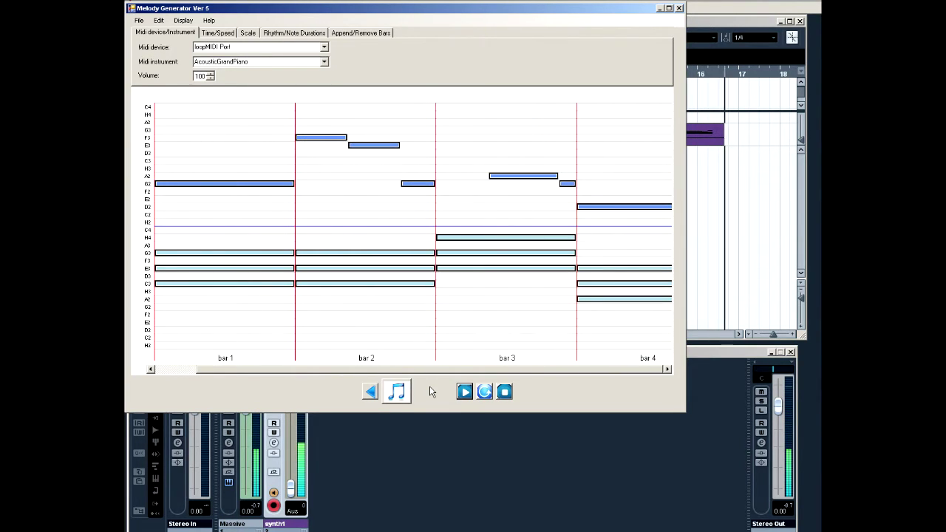
pyautogui.click(506, 393)
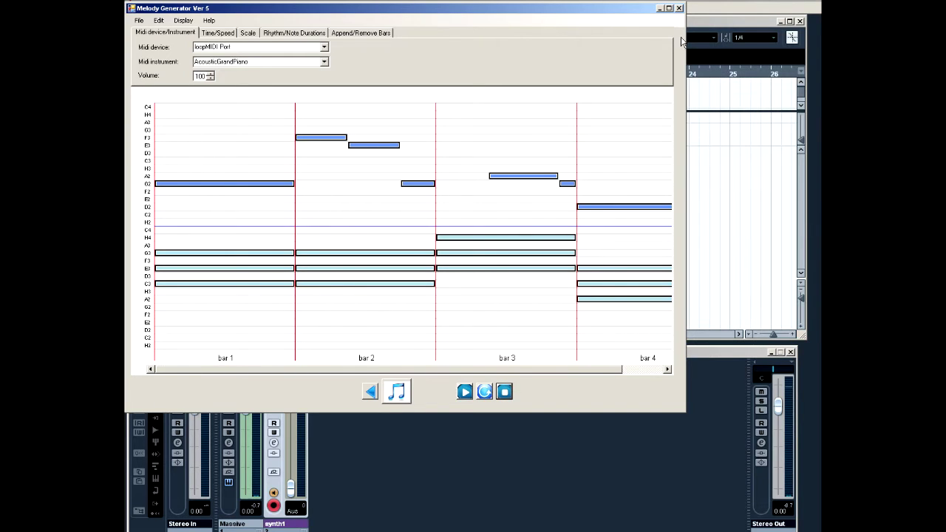
# - Minimize Melody Generator, stop the Cubase recording and open the recorded synth1 part from its start
pyautogui.click(661, 8)
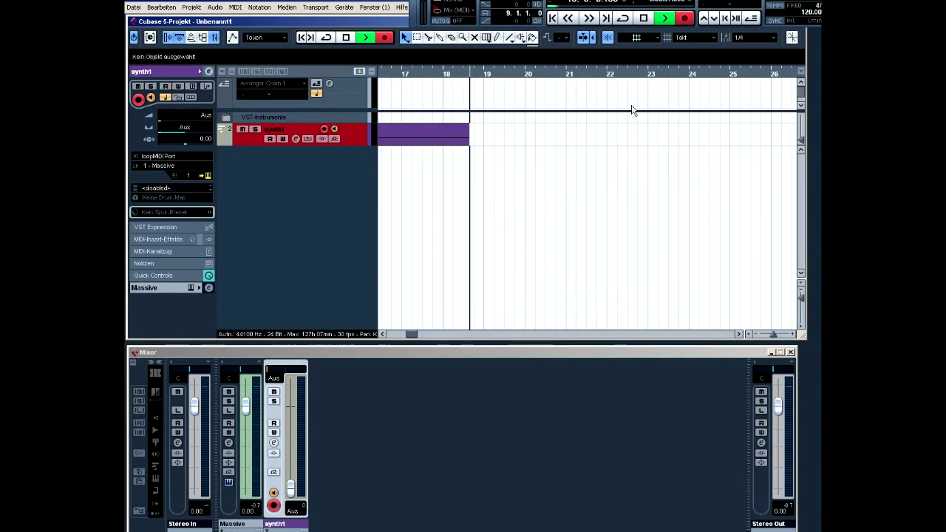
pyautogui.click(645, 20)
pyautogui.moveTo(408, 337); pyautogui.dragTo(388, 339)
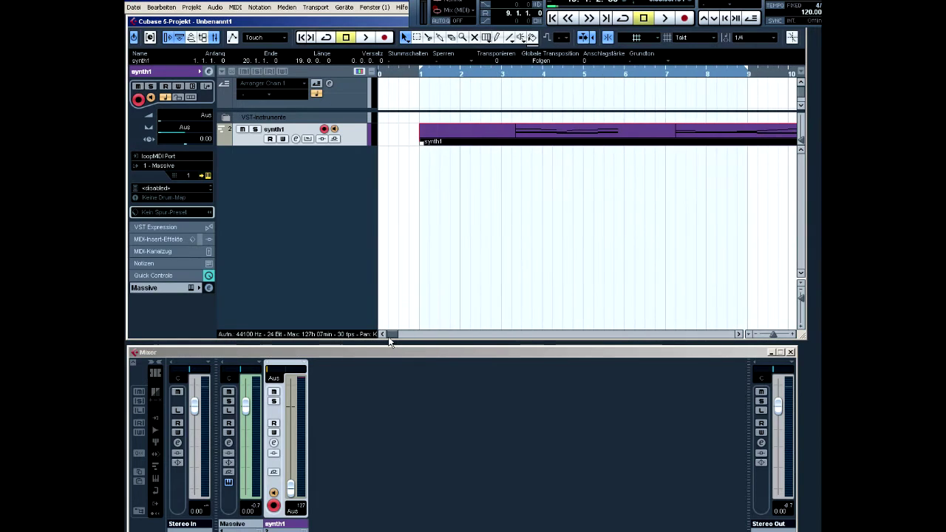
pyautogui.doubleClick(537, 140)
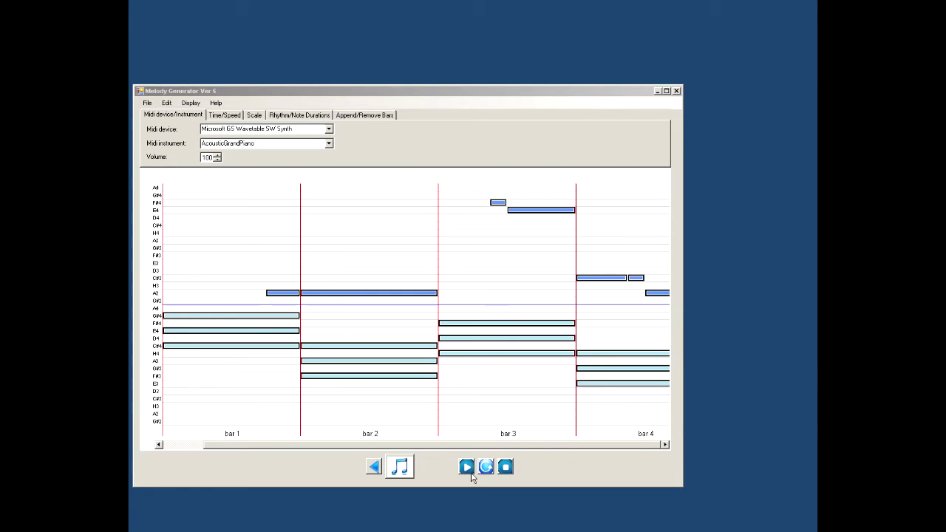
# - Play the current melody in Melody Generator, and generate and play three new eight-bar melodies in turn
pyautogui.click(470, 473)
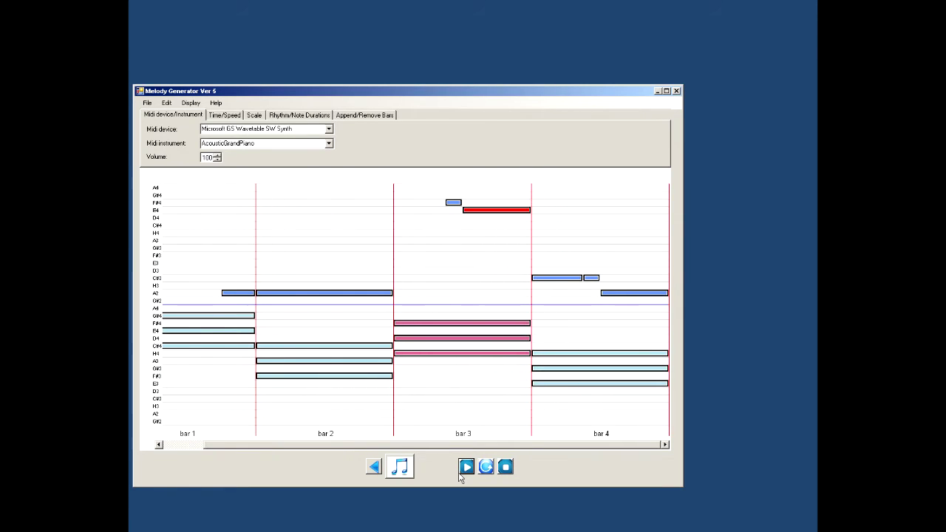
pyautogui.click(394, 474)
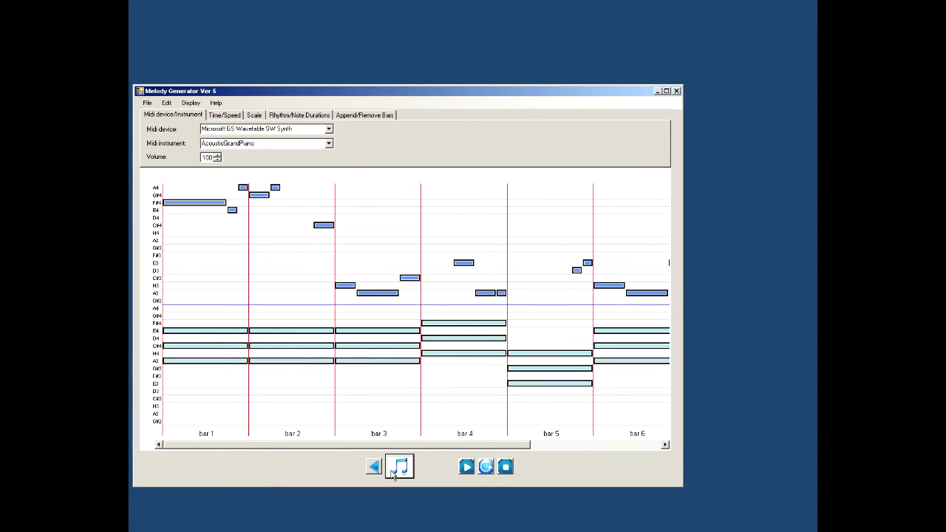
pyautogui.click(468, 471)
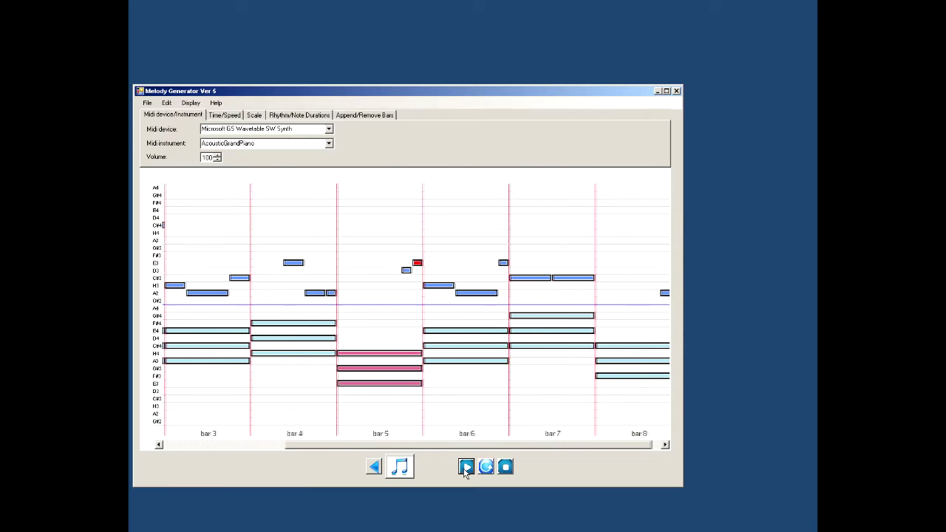
pyautogui.click(400, 466)
pyautogui.click(467, 467)
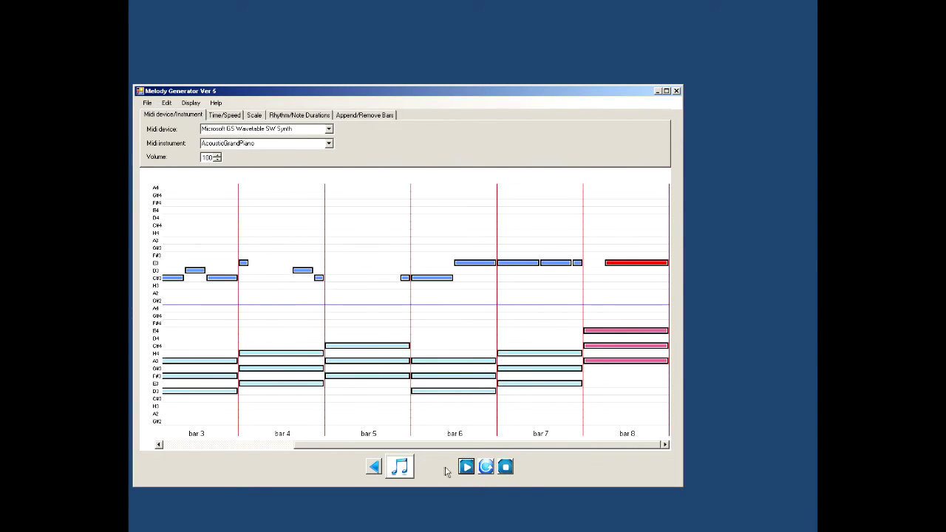
pyautogui.click(399, 467)
pyautogui.click(466, 467)
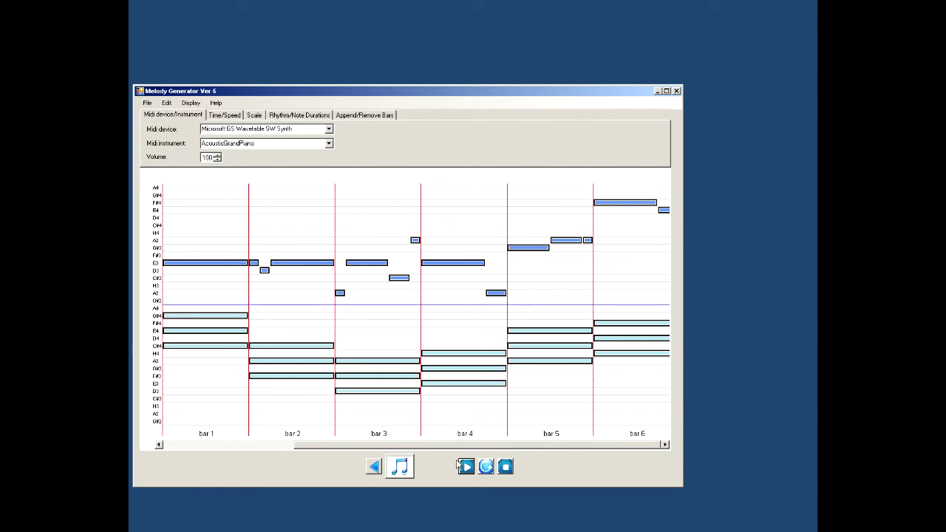
# - Switch the MIDI device from the Microsoft synth to loopMIDI Port
pyautogui.click(329, 131)
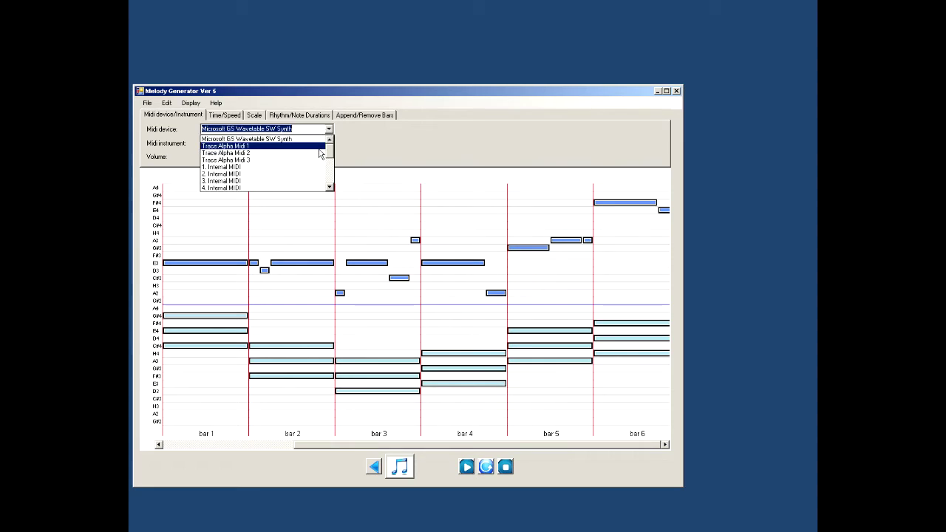
pyautogui.moveTo(330, 152); pyautogui.dragTo(335, 185)
pyautogui.click(304, 188)
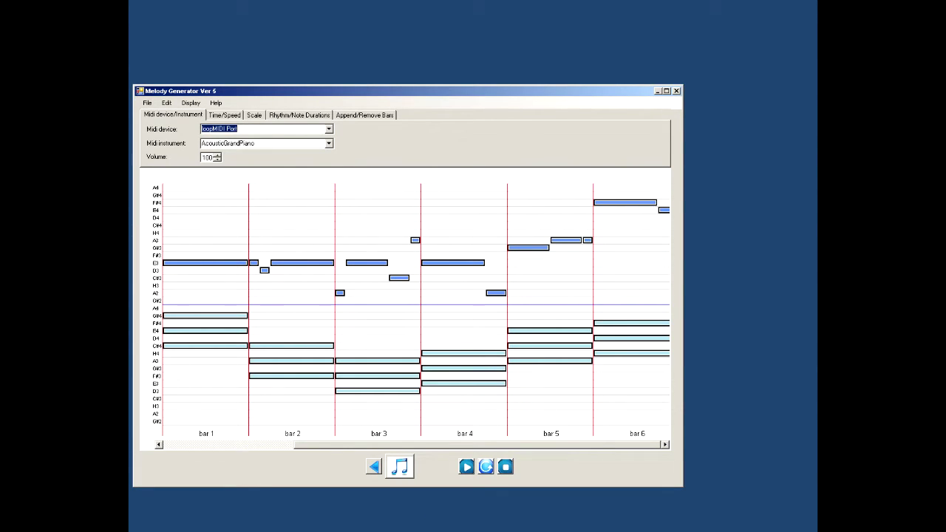
# - Start recording synth1 in Cubase from bar 1, and play the eight-bar melody from Melody Generator into it
pyautogui.click(610, 531)
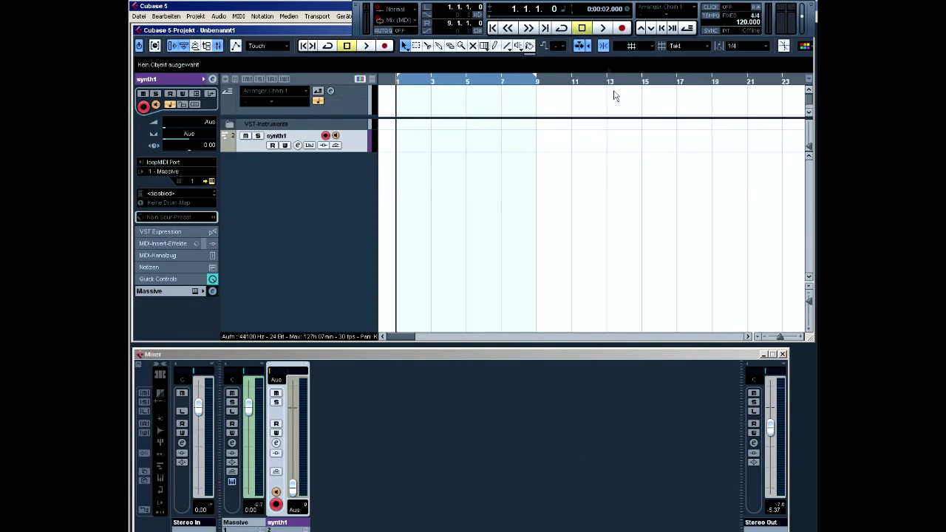
pyautogui.click(621, 30)
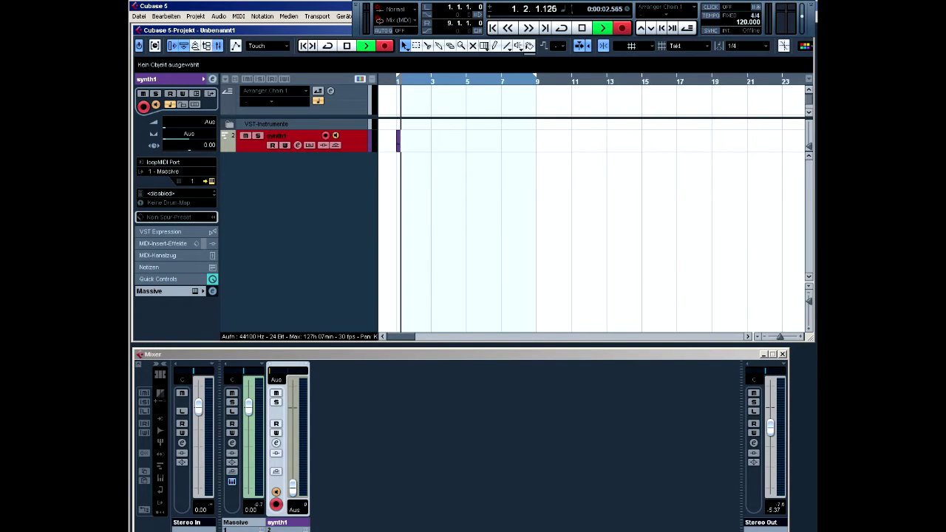
pyautogui.click(563, 530)
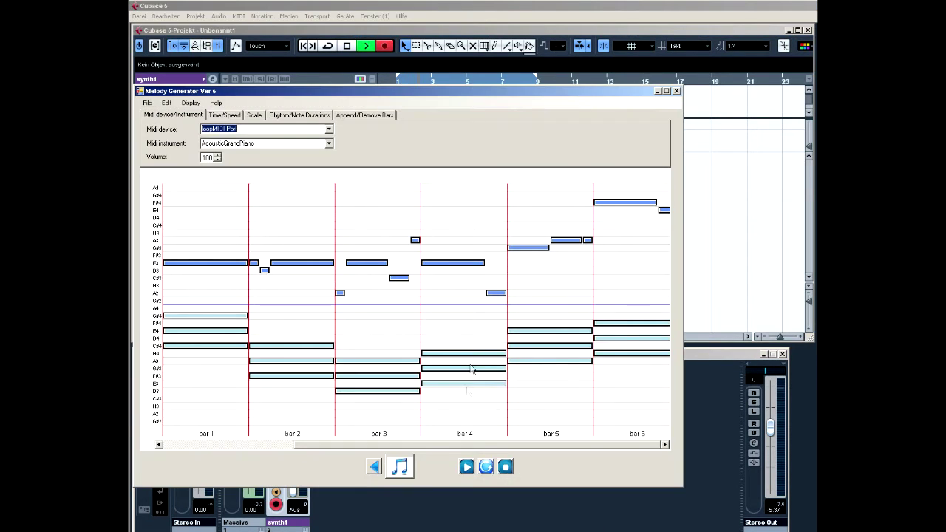
pyautogui.click(467, 473)
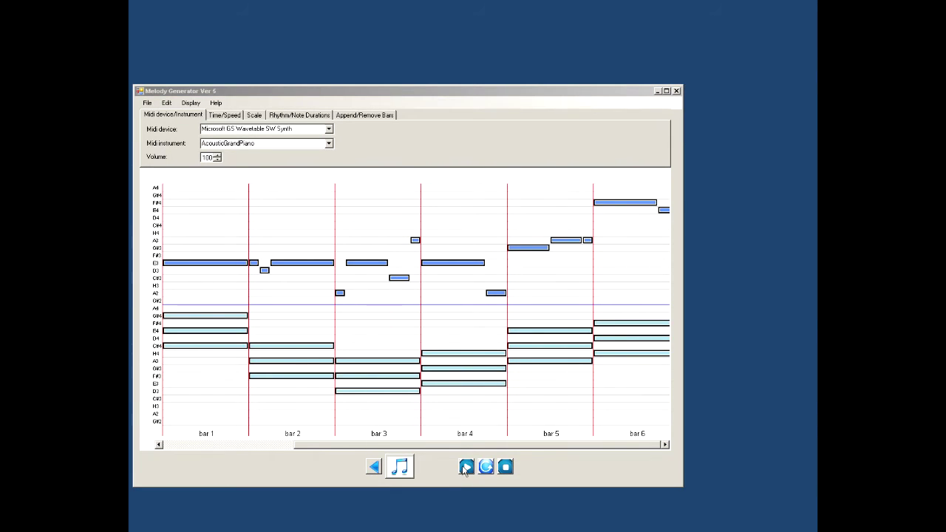
# - Play the current melody in Melody Generator, and change the rhythm from slow to medium
pyautogui.click(465, 468)
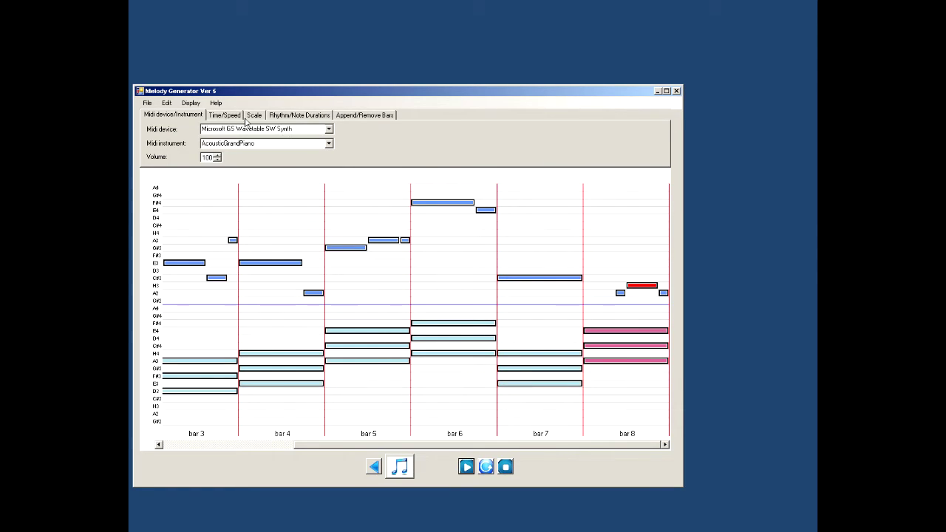
pyautogui.click(214, 117)
pyautogui.click(252, 117)
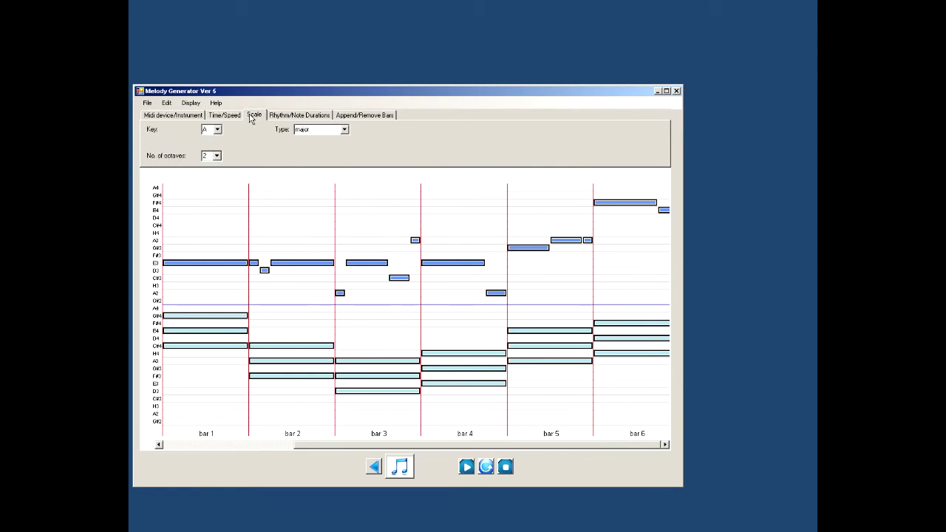
pyautogui.click(276, 116)
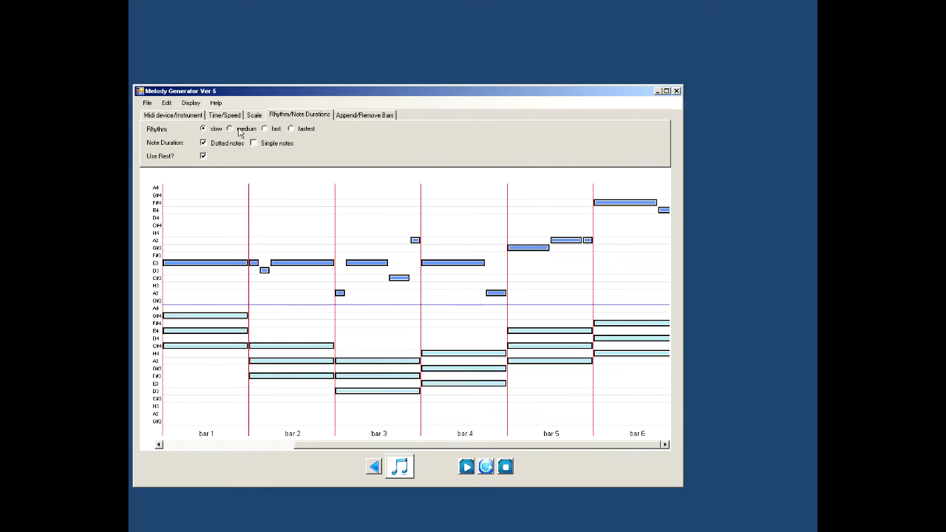
pyautogui.click(186, 119)
# - Generate and play three new medium-rhythm melodies in turn, stopping playback during the third
pyautogui.click(399, 468)
pyautogui.click(470, 466)
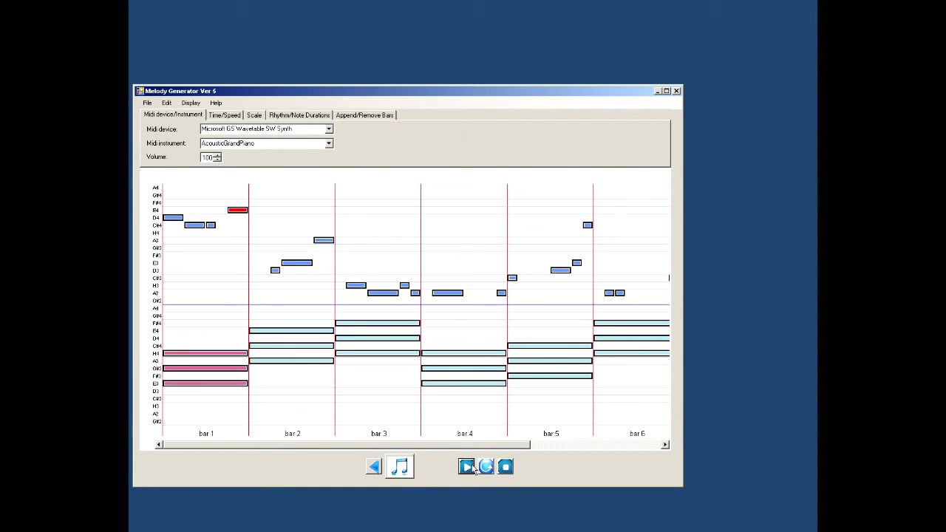
pyautogui.click(401, 465)
pyautogui.click(466, 467)
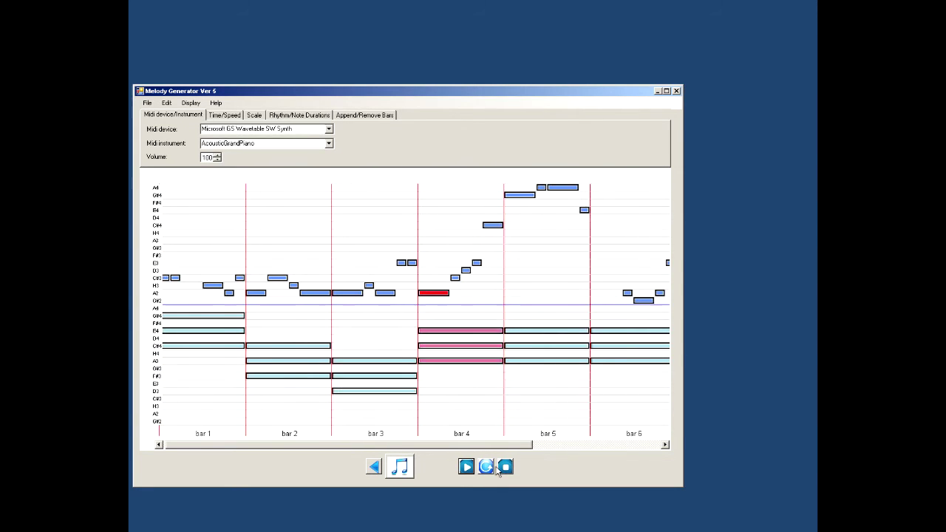
pyautogui.click(407, 471)
pyautogui.click(466, 468)
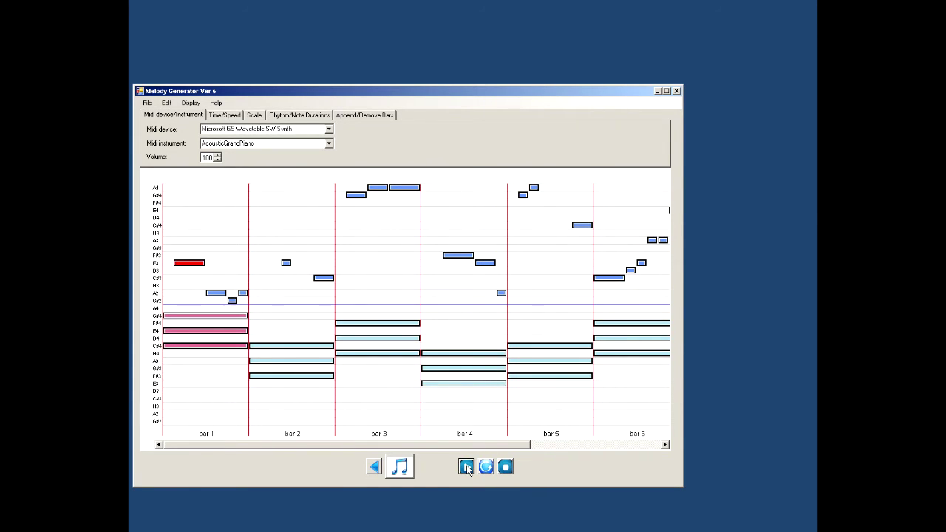
pyautogui.click(503, 466)
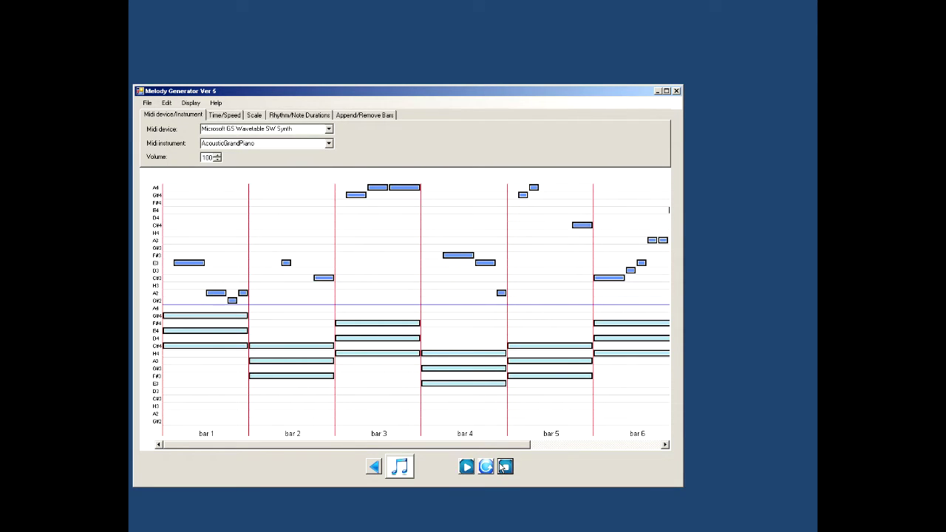
# - Switch Melody Generator's MIDI device to loopMIDI Port
pyautogui.click(330, 129)
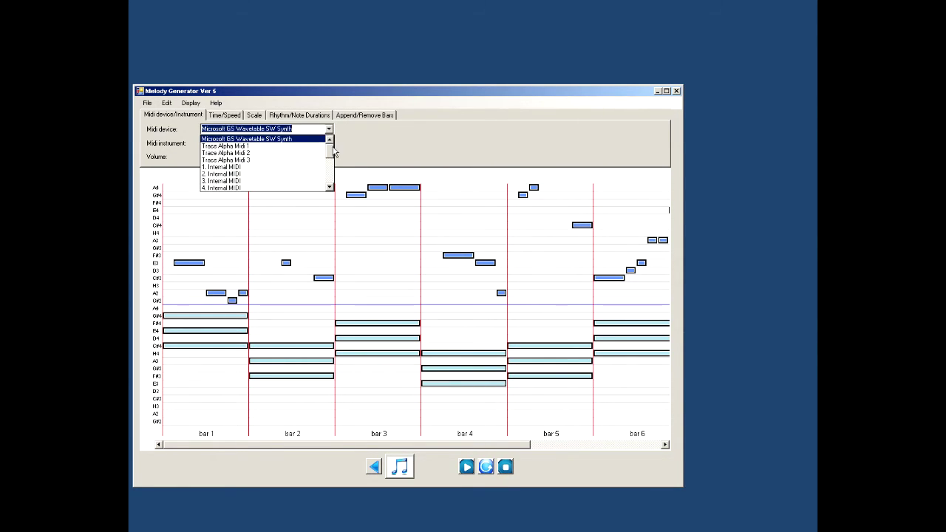
pyautogui.scroll(-3, 333, 151)
pyautogui.click(300, 187)
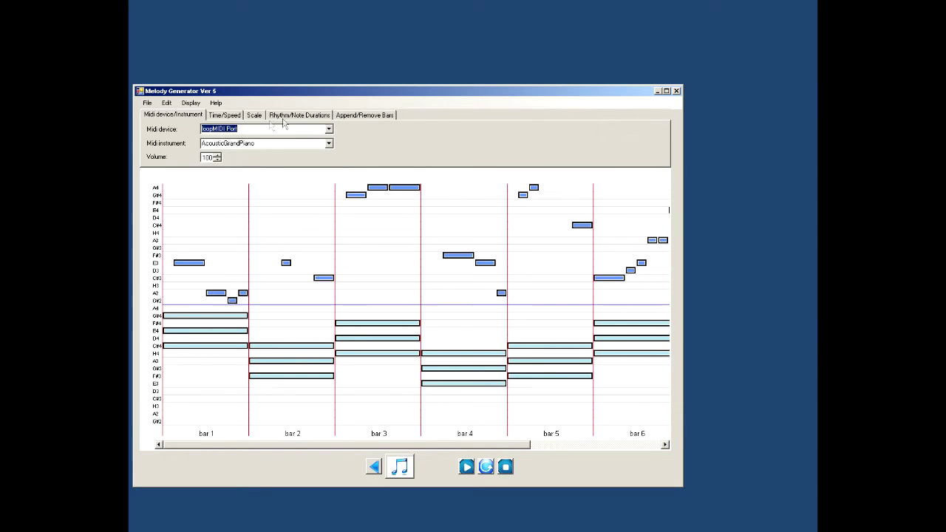
# - Start recording synth1 in Cubase from bar 1, and play the medium-rhythm melody from Melody Generator into it
pyautogui.click(577, 531)
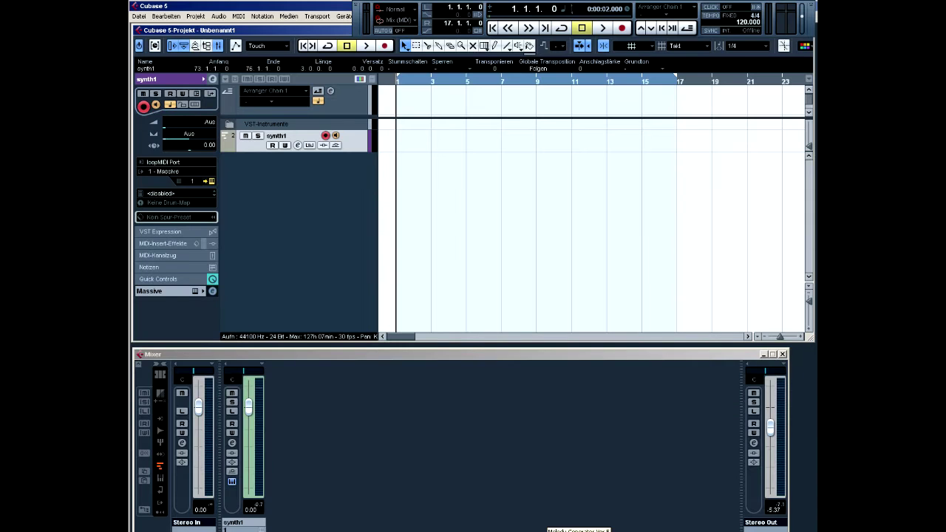
pyautogui.click(621, 28)
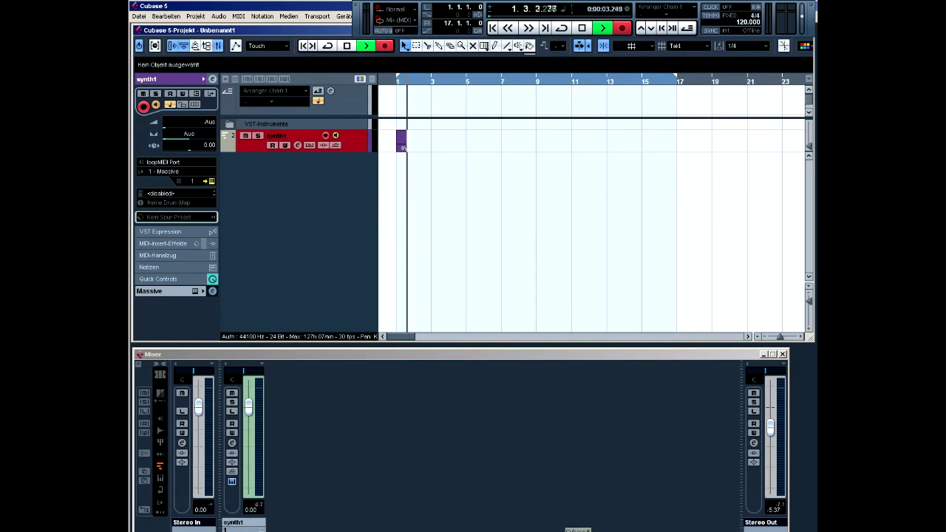
pyautogui.click(576, 530)
pyautogui.click(466, 466)
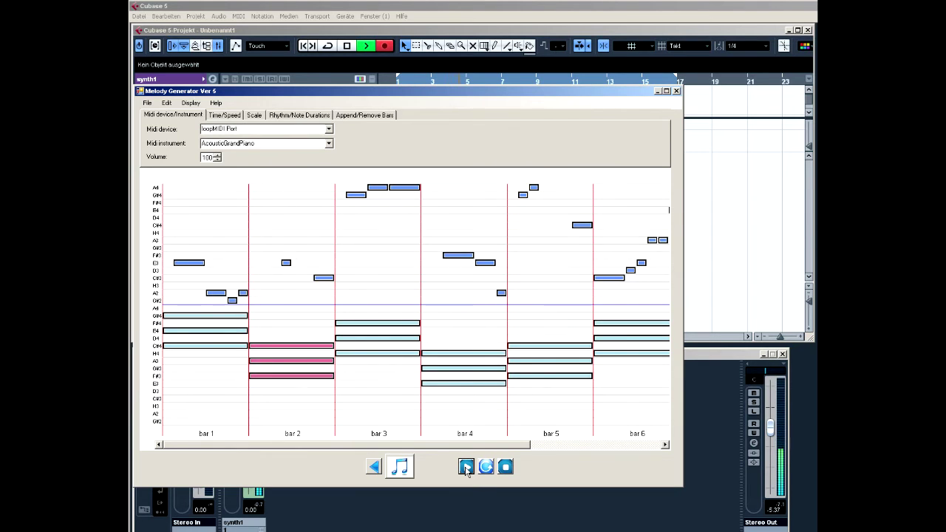
# - Lower Cubase's Stereo Out fader to about -14.5 dB, and stop the melody playback in Melody Generator after moving its window lower
pyautogui.click(771, 429)
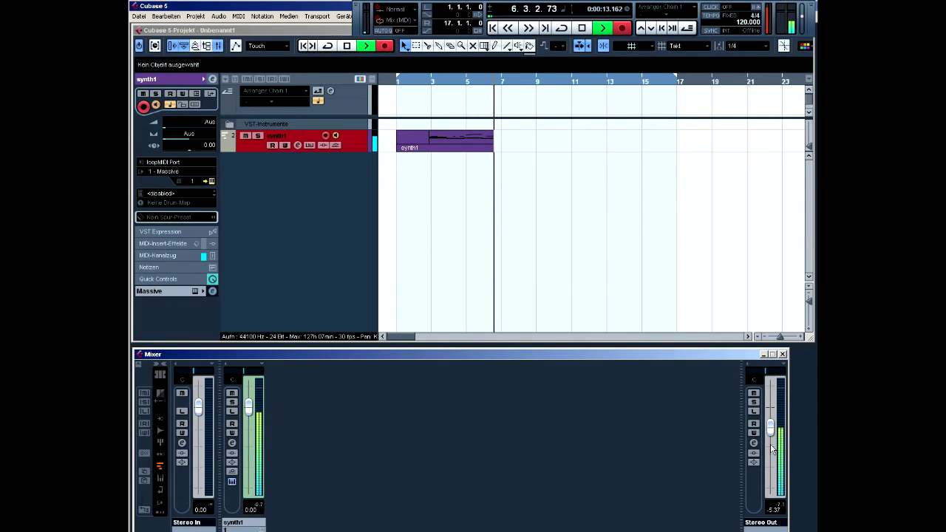
pyautogui.moveTo(773, 436); pyautogui.dragTo(769, 458)
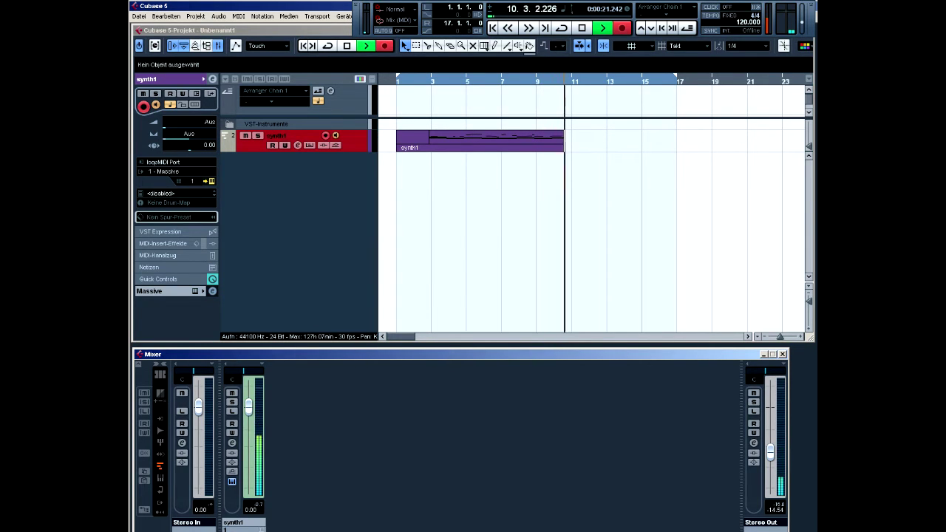
pyautogui.click(545, 531)
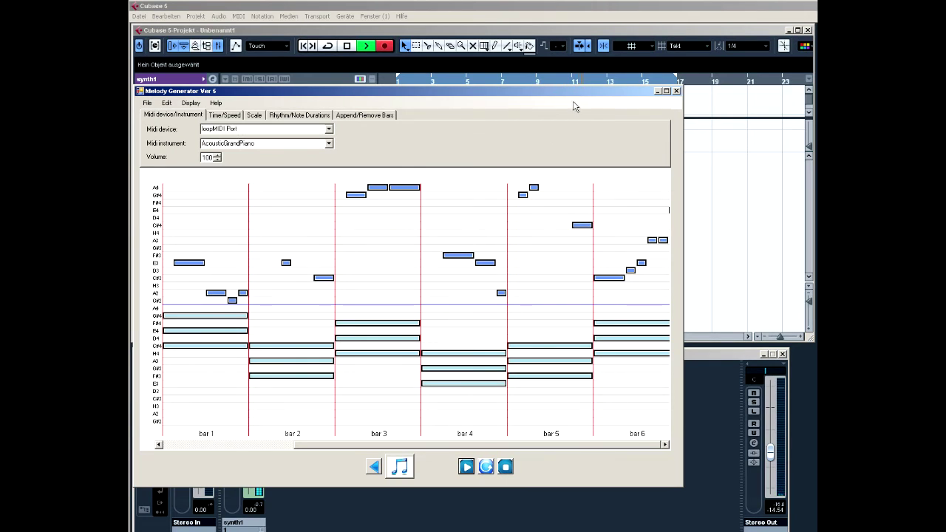
pyautogui.moveTo(578, 104); pyautogui.dragTo(618, 164)
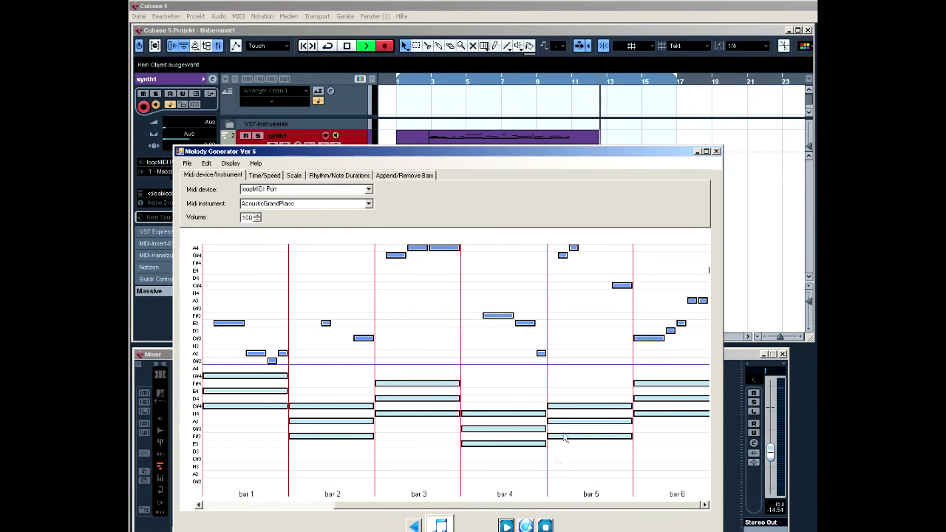
pyautogui.click(546, 527)
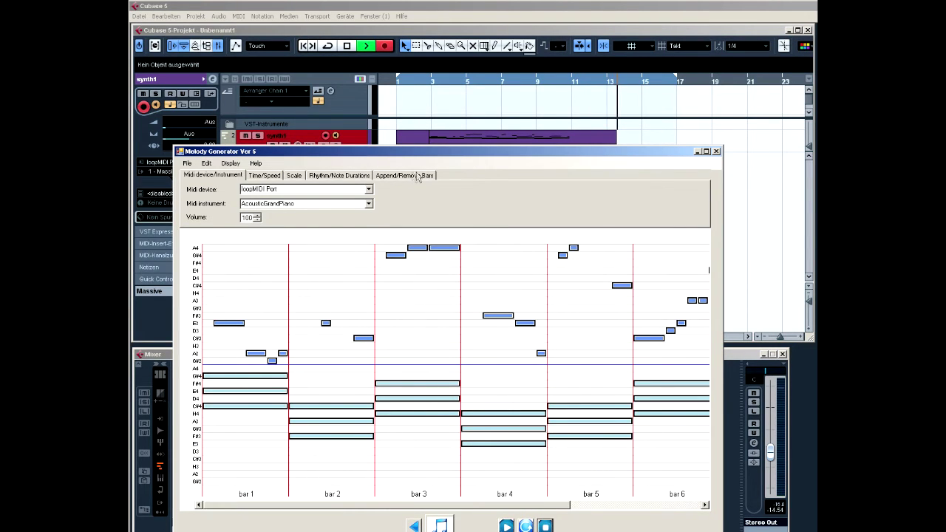
# - Set Melody Generator's MIDI device back to Microsoft GS Wavetable SW Synth
pyautogui.click(368, 189)
pyautogui.scroll(-1, 368, 207)
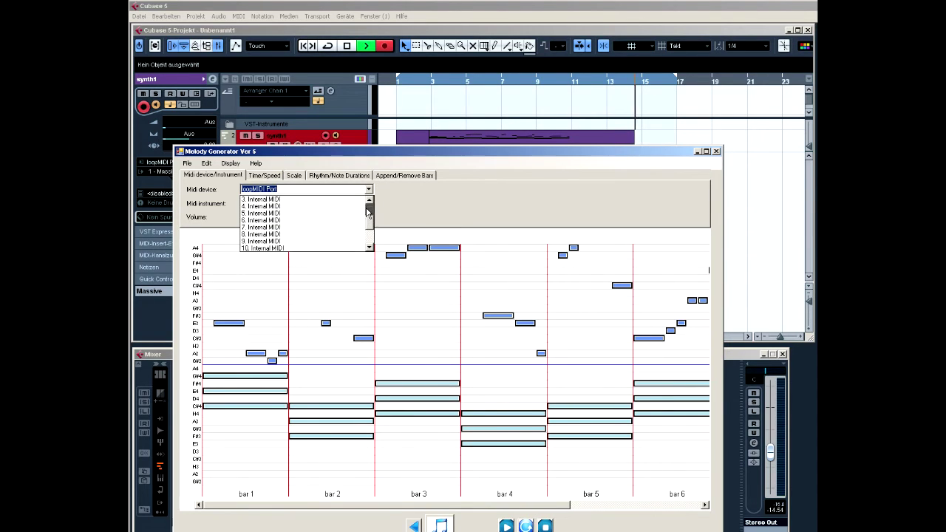
pyautogui.click(368, 205)
pyautogui.click(347, 199)
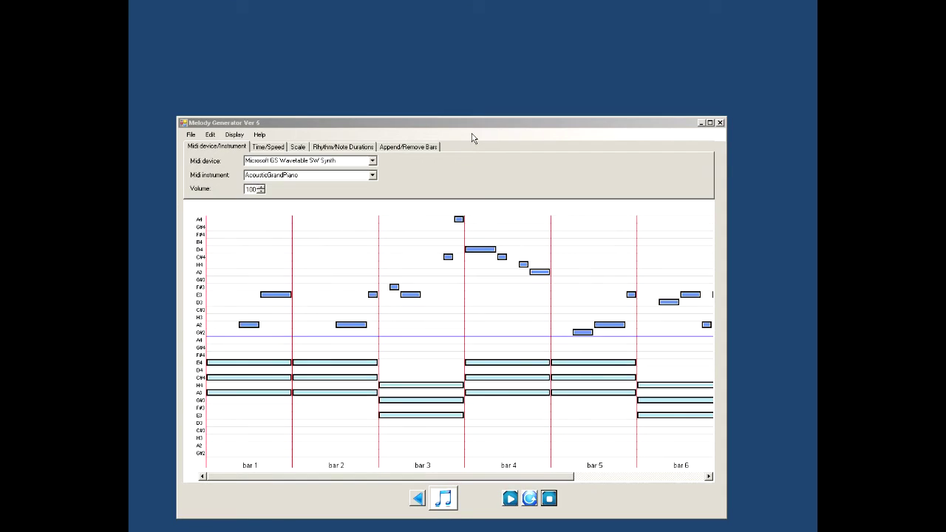
# - Play the current melody, and generate and play three more medium-rhythm melodies in turn
pyautogui.click(510, 499)
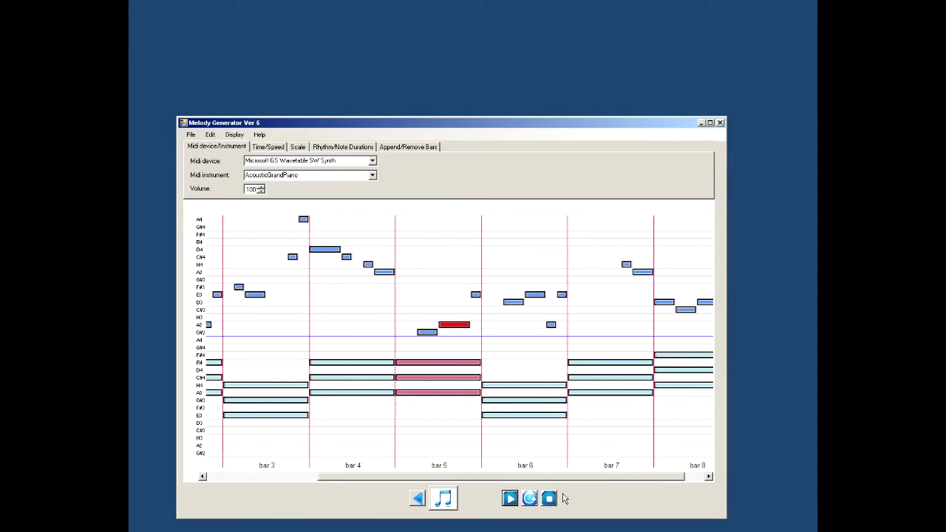
pyautogui.click(452, 497)
pyautogui.click(509, 499)
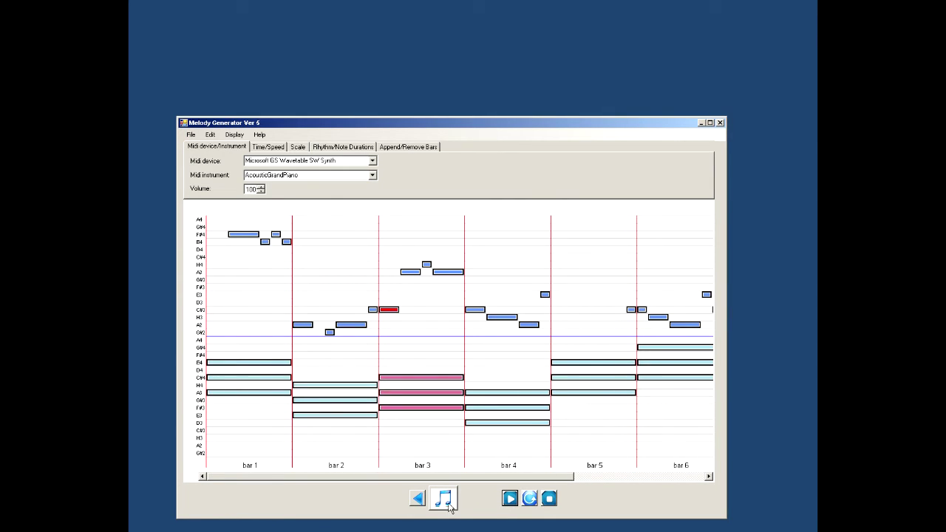
pyautogui.click(447, 504)
pyautogui.click(508, 500)
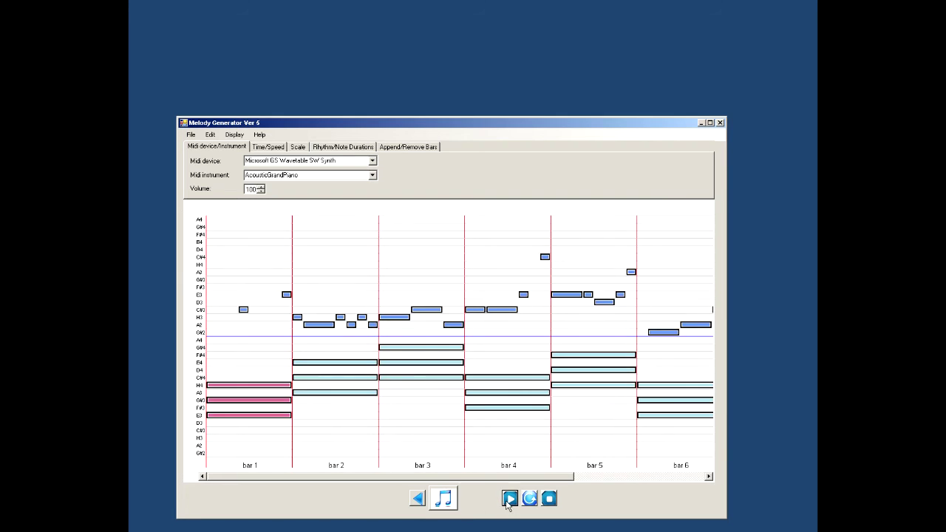
pyautogui.click(446, 500)
pyautogui.click(503, 500)
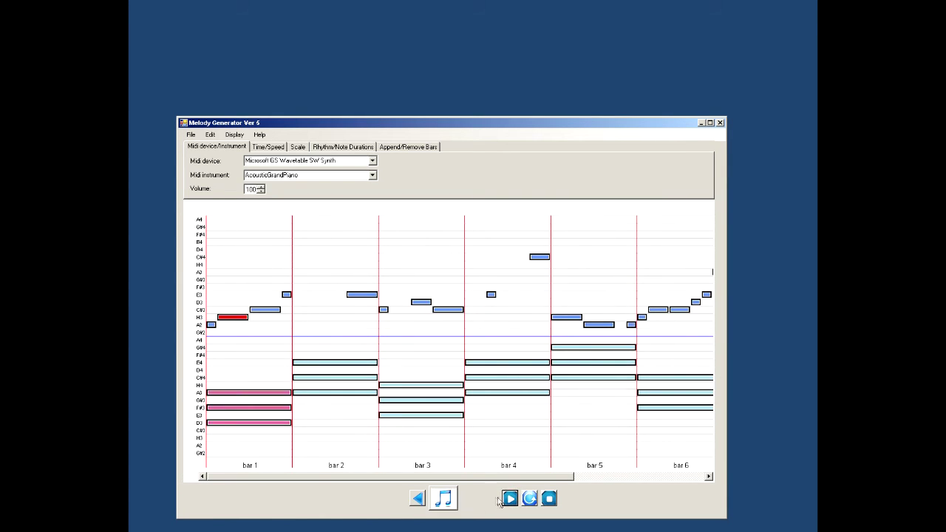
# - Set the rhythm to fast, and generate and play two new melodies
pyautogui.click(331, 147)
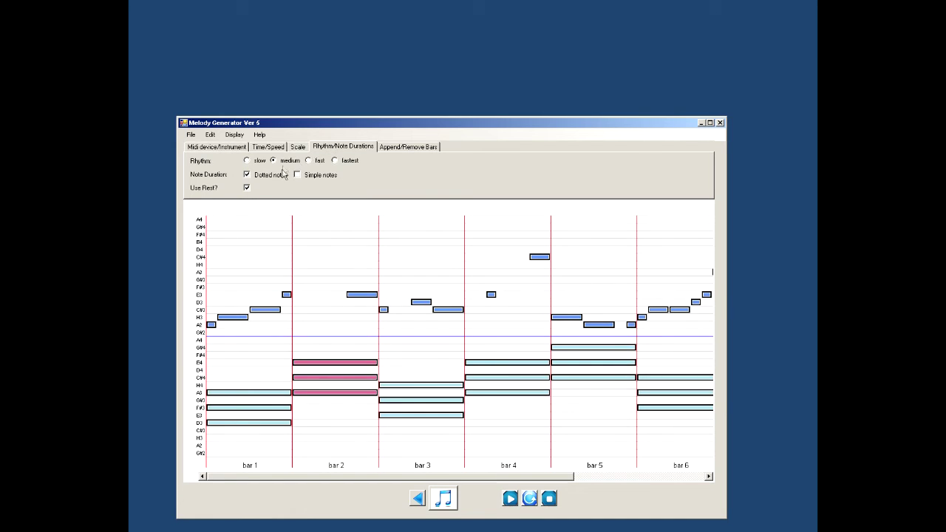
pyautogui.click(319, 161)
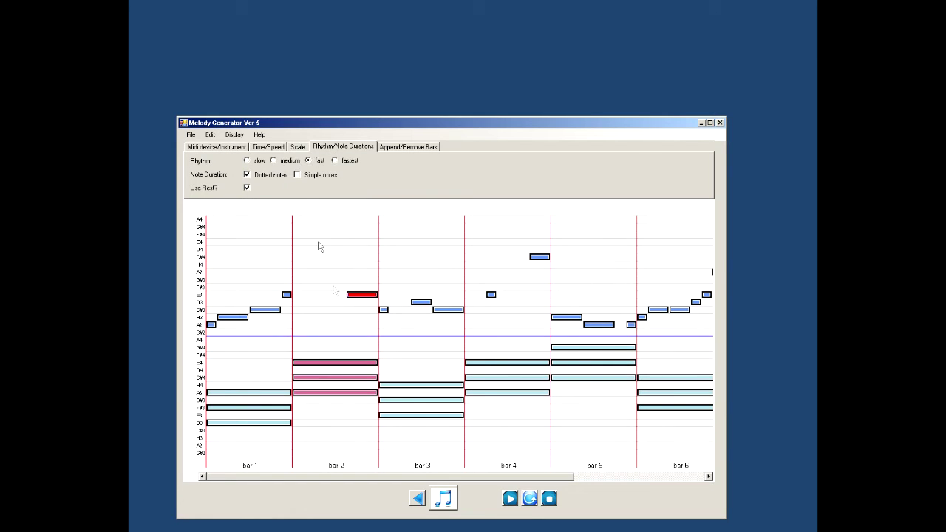
pyautogui.click(446, 499)
pyautogui.click(508, 499)
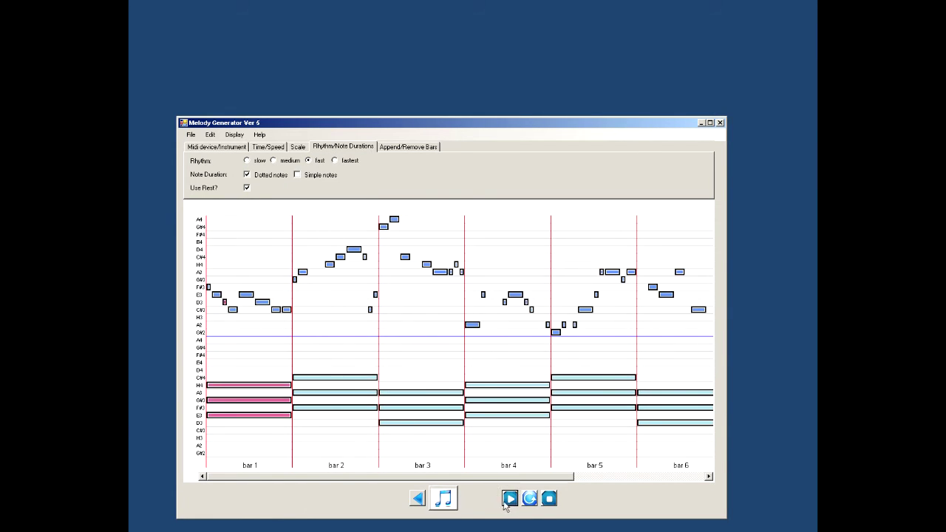
pyautogui.click(448, 502)
pyautogui.click(510, 501)
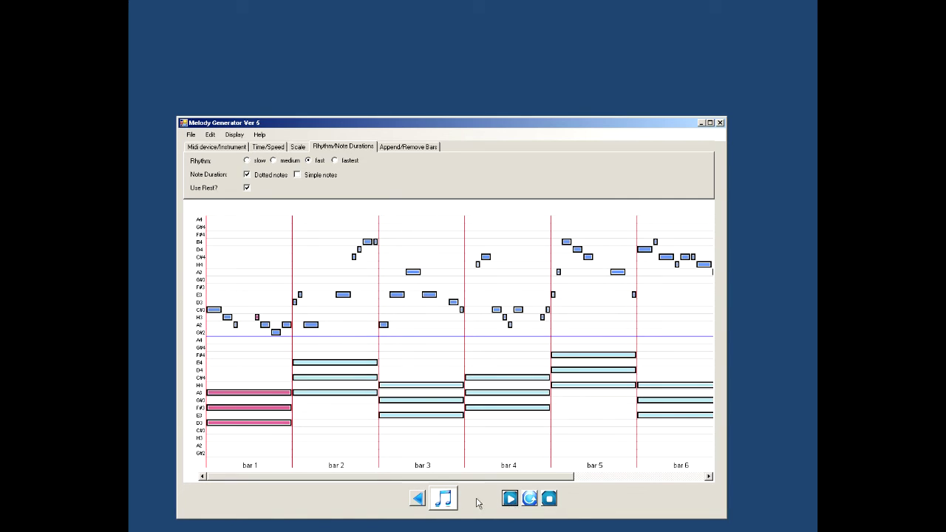
# - Set the scale type to natural minor, and generate and play two new melodies in A
pyautogui.click(297, 147)
pyautogui.click(360, 161)
pyautogui.click(360, 161)
pyautogui.click(380, 177)
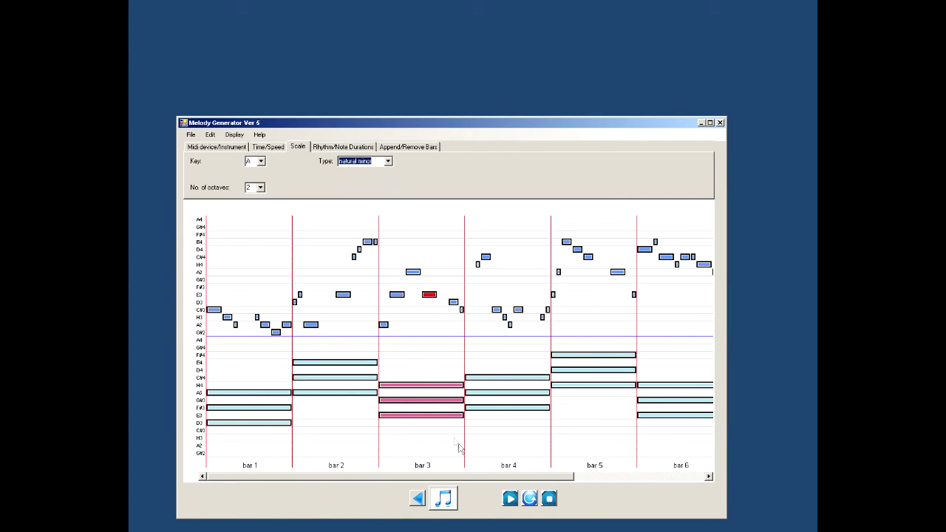
pyautogui.click(443, 498)
pyautogui.click(509, 498)
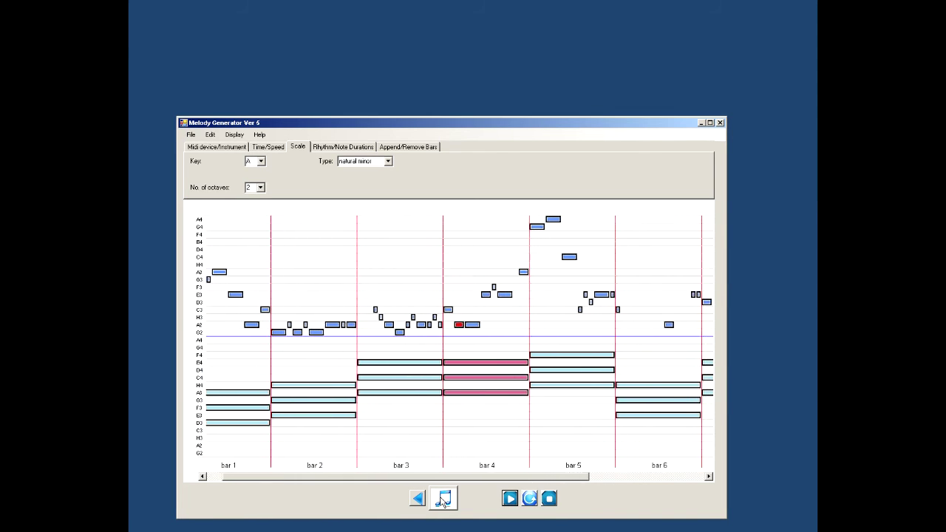
pyautogui.click(443, 499)
pyautogui.click(509, 499)
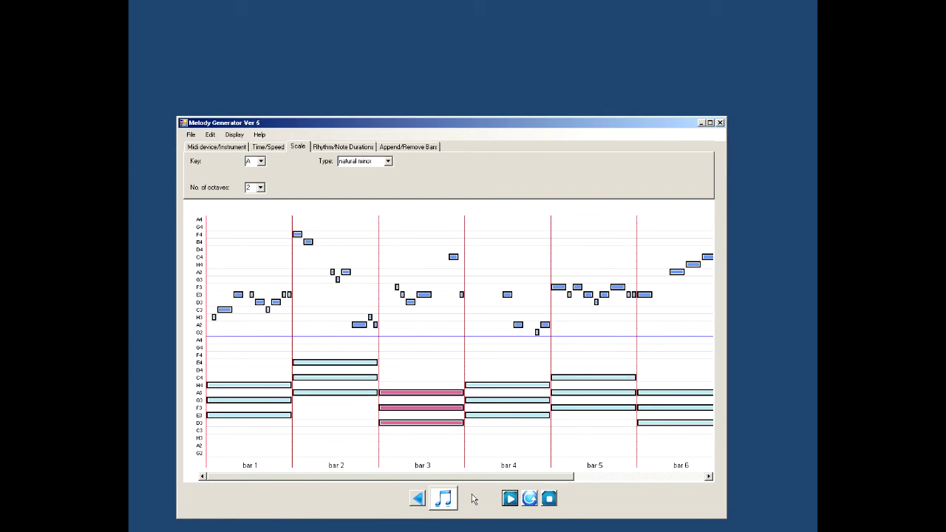
# - Set the scale type to harmonic minor, and generate and play a new melody
pyautogui.click(387, 160)
pyautogui.click(355, 182)
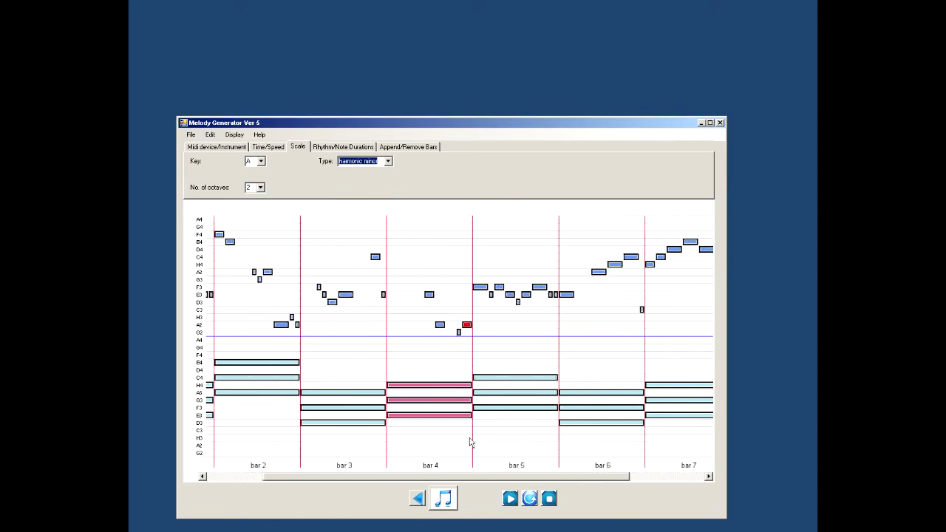
pyautogui.click(445, 498)
pyautogui.click(509, 498)
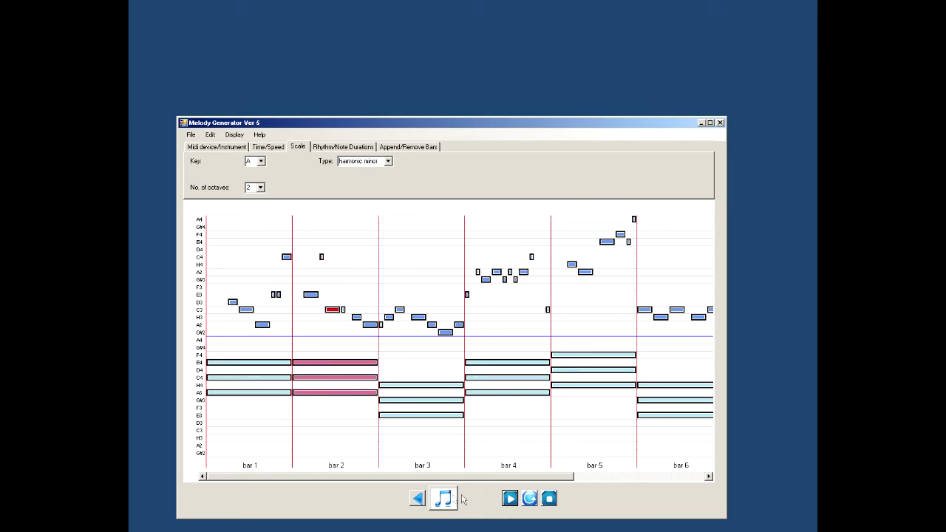
# - Set the rhythm back to medium, and generate and play a new harmonic minor melody
pyautogui.click(327, 148)
pyautogui.click(273, 160)
pyautogui.click(443, 498)
pyautogui.click(510, 498)
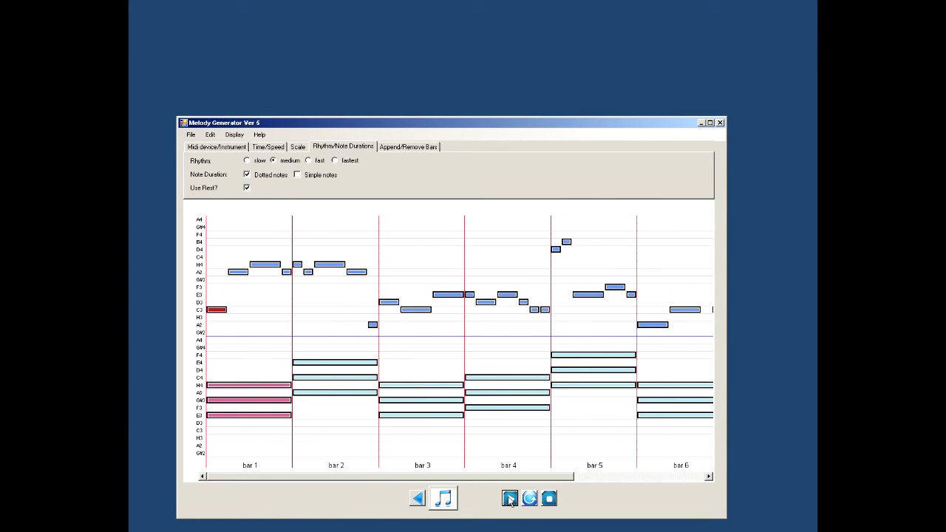
# - Switch the note duration from dotted to simple notes, and generate and play a new melody
pyautogui.click(297, 175)
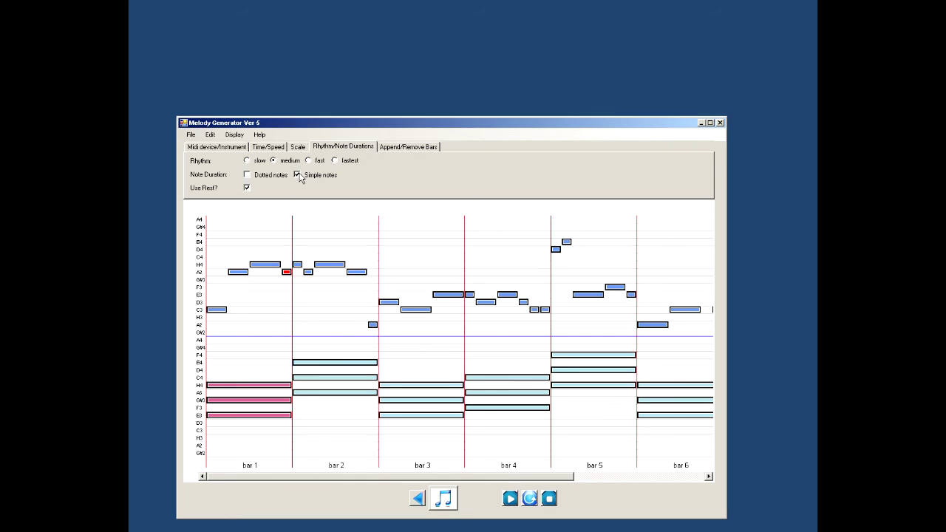
pyautogui.click(444, 497)
pyautogui.click(510, 497)
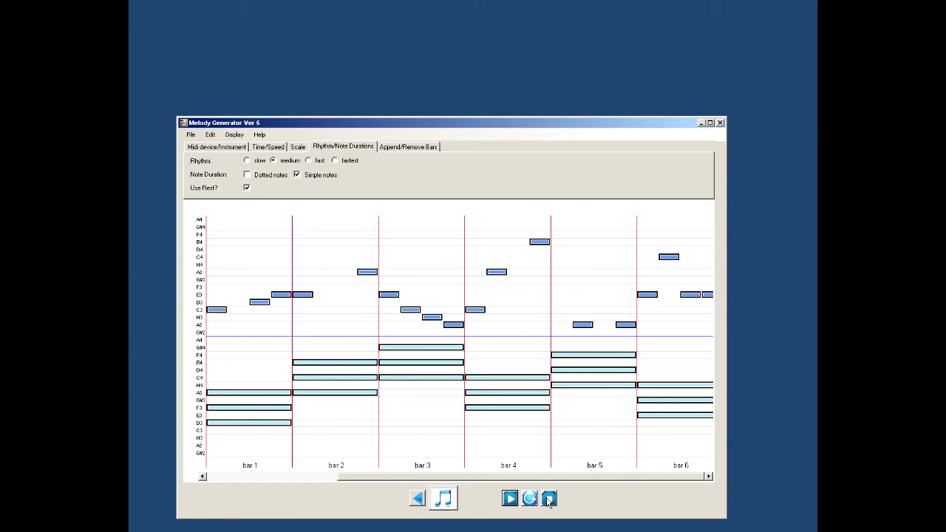
# - Set the MIDI output device to loopMIDI Port
pyautogui.click(221, 147)
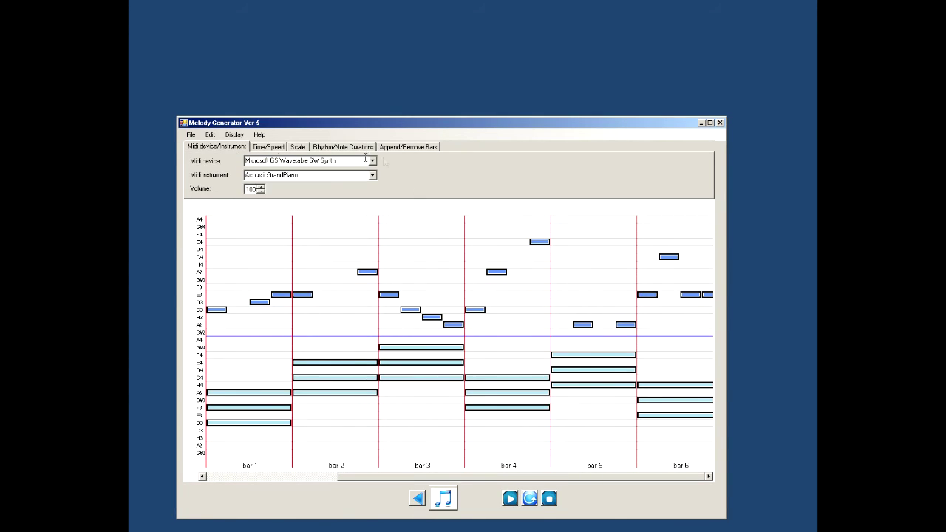
pyautogui.click(373, 161)
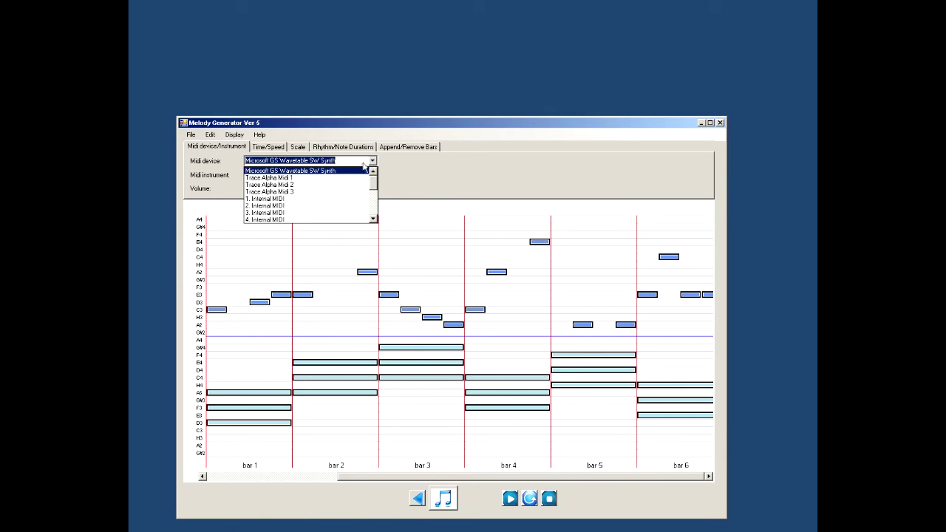
pyautogui.moveTo(373, 180); pyautogui.dragTo(377, 213)
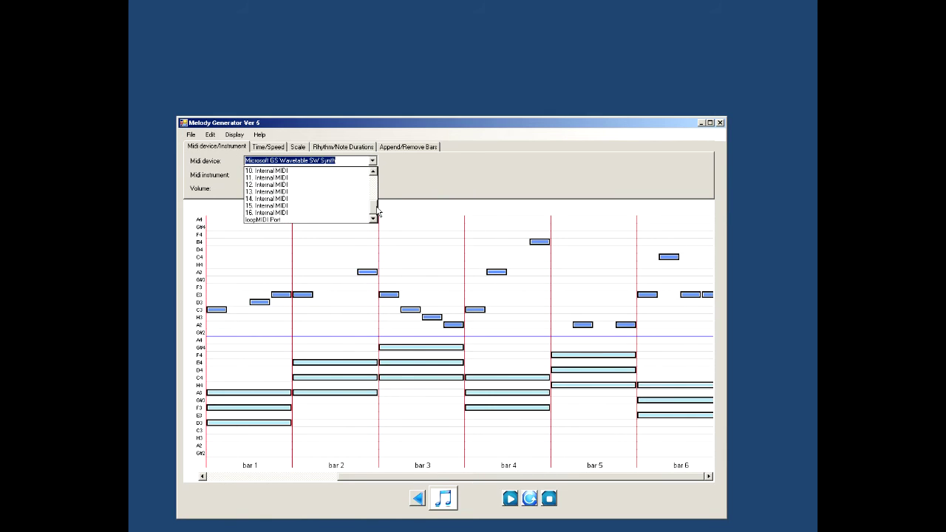
pyautogui.click(339, 220)
# - Start recording on the synth1 track in Cubase, and play the melody from Melody Generator into it until the take is complete
pyautogui.click(560, 531)
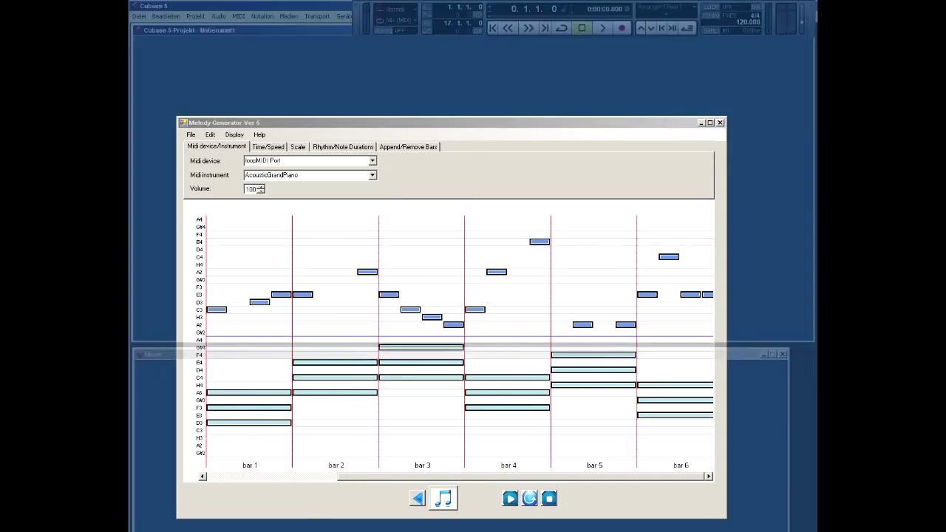
pyautogui.click(622, 28)
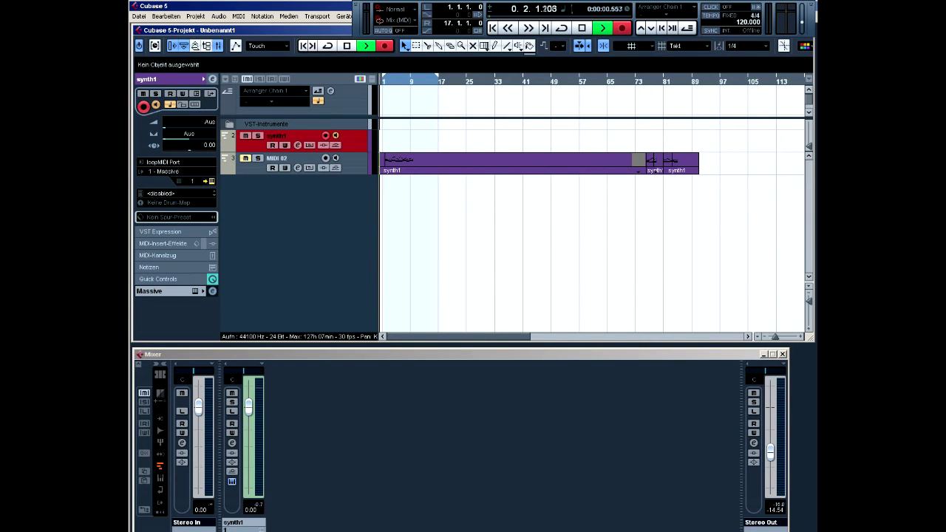
pyautogui.click(563, 530)
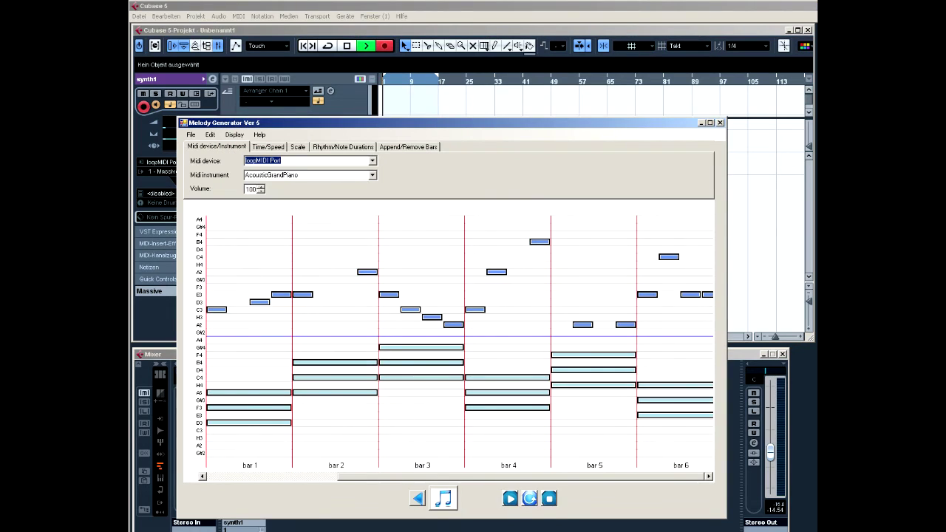
pyautogui.click(509, 499)
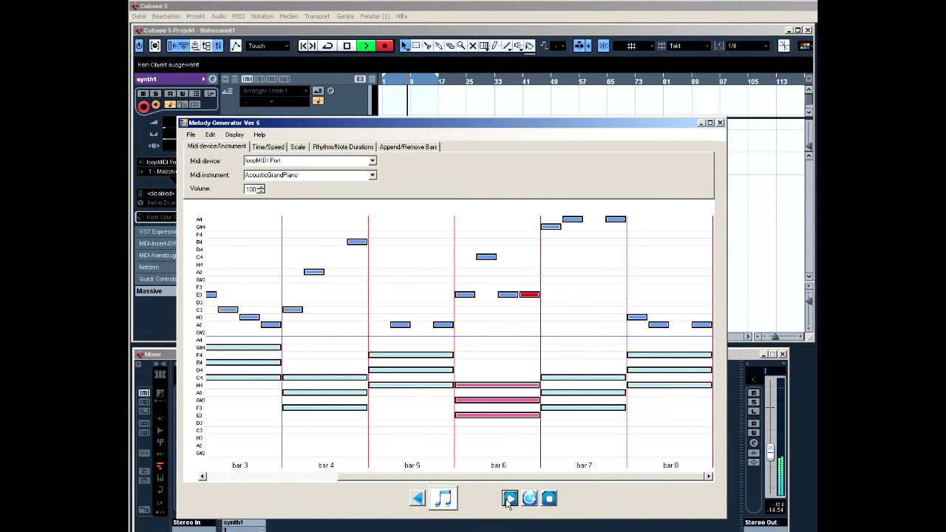
pyautogui.click(549, 499)
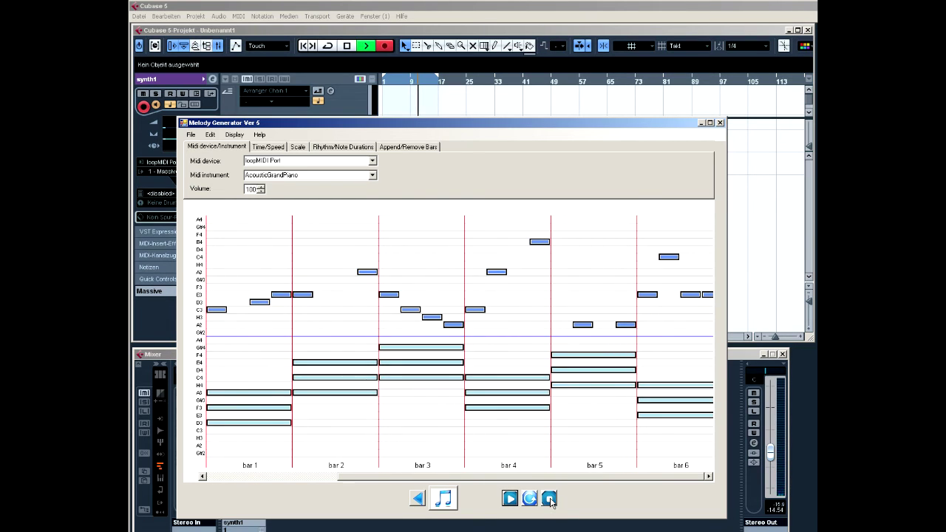
# - Return to Cubase, stop the recording and open the recorded MIDI clip on the synth1 track
pyautogui.click(701, 123)
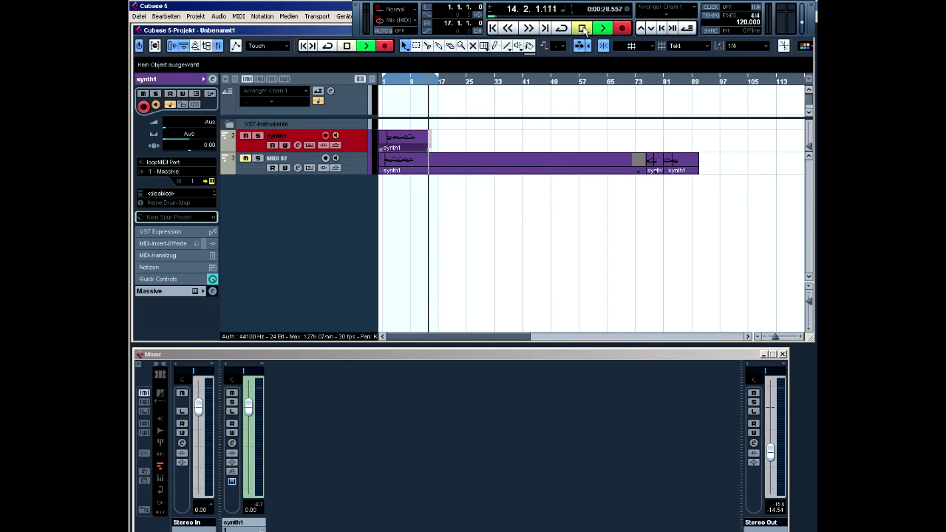
pyautogui.click(411, 136)
pyautogui.doubleClick(411, 134)
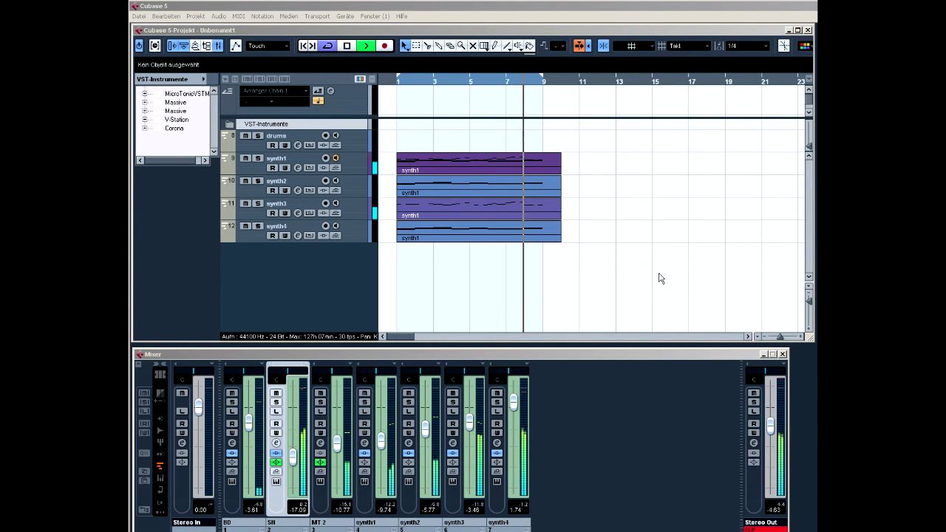
# - Show the transport panel and split the synth1 to synth4 clips at bar 9
pyautogui.press('F2')
pyautogui.moveTo(578, 253); pyautogui.dragTo(510, 123)
pyautogui.rightClick(527, 154)
pyautogui.click(554, 161)
pyautogui.click(551, 163)
# - Delete the leftover clip pieces after bar 9 on the four synth tracks
pyautogui.rightClick(586, 166)
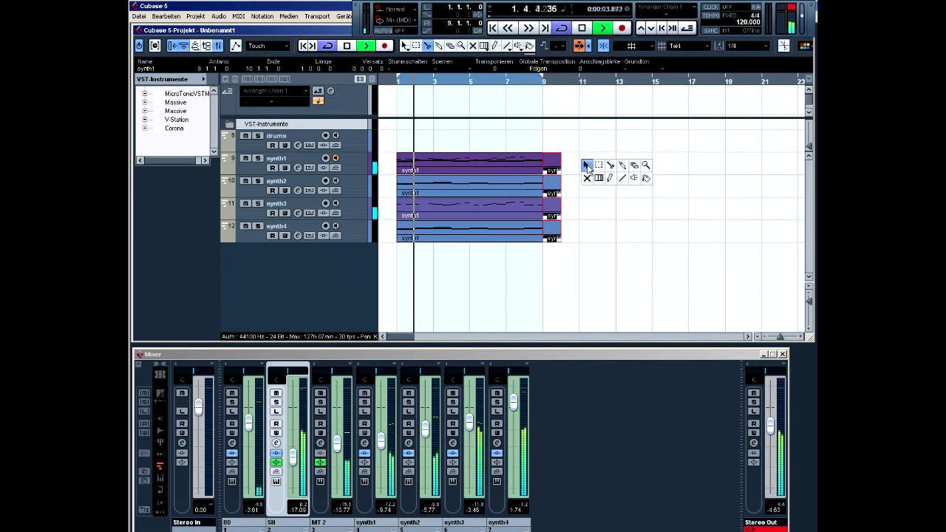
pyautogui.click(588, 167)
pyautogui.rightClick(601, 167)
pyautogui.click(648, 165)
pyautogui.click(560, 163)
pyautogui.rightClick(560, 163)
pyautogui.click(562, 165)
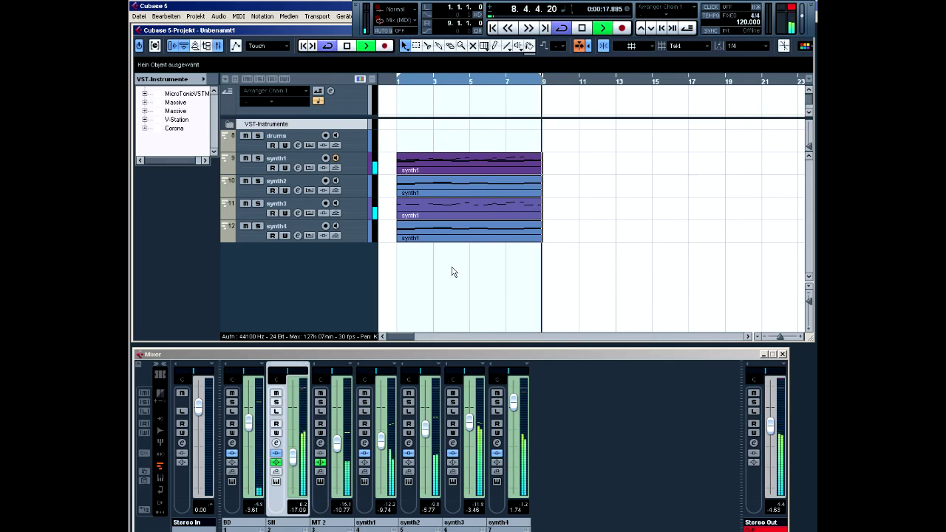
# - Move the synth3 clip to start at bar 9 and the synth2 clip to start at bar 17
pyautogui.click(420, 234)
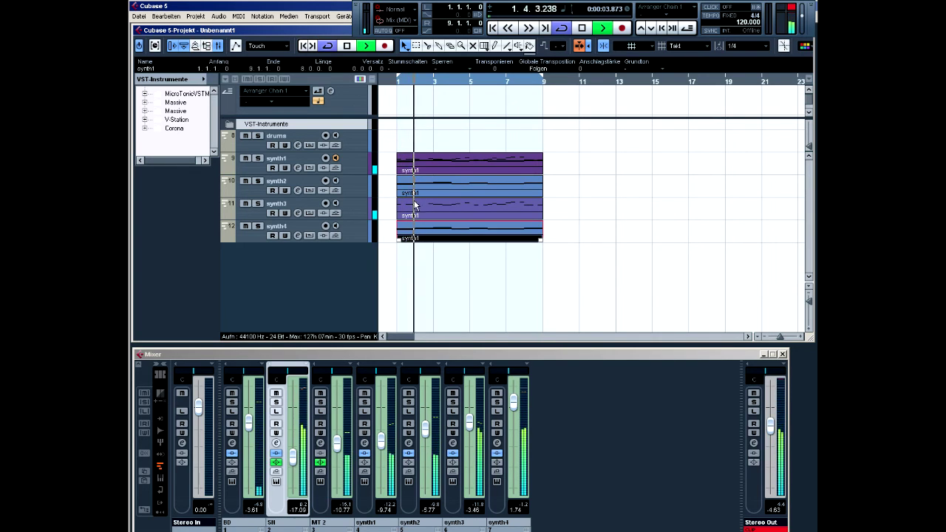
pyautogui.moveTo(415, 205); pyautogui.dragTo(559, 205)
pyautogui.moveTo(500, 191); pyautogui.dragTo(791, 190)
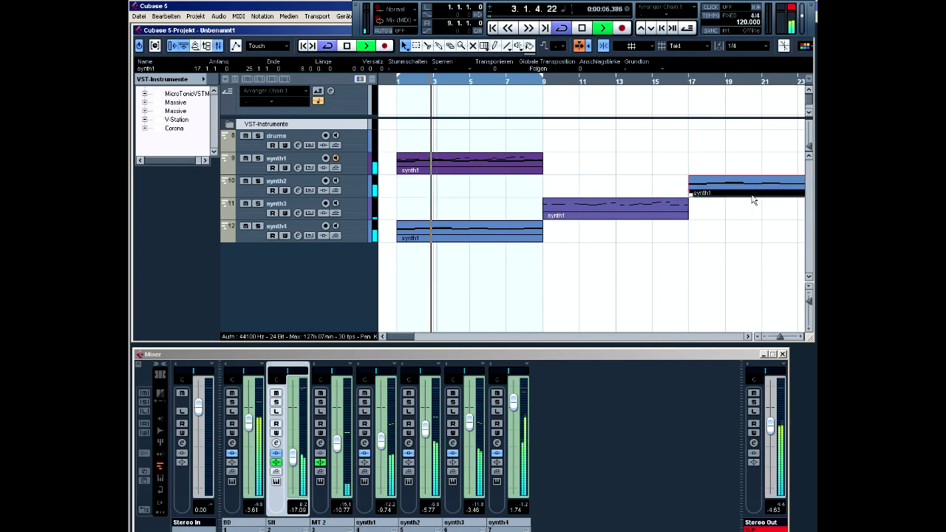
# - Extend the playback loop's end to bar 25
pyautogui.click(758, 336)
pyautogui.click(765, 339)
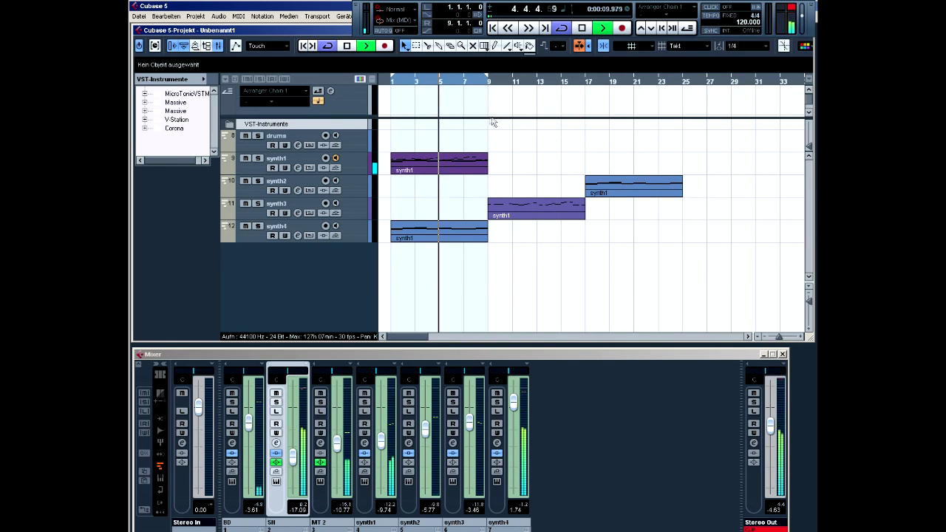
pyautogui.moveTo(485, 79); pyautogui.dragTo(687, 80)
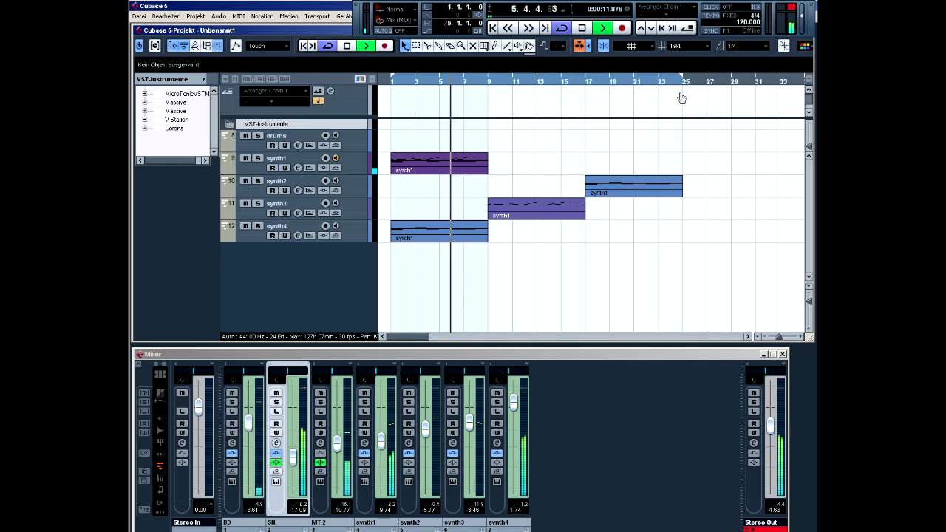
# - Duplicate the synth1 clip twice so that it fills bars 1 to 25
pyautogui.click(415, 172)
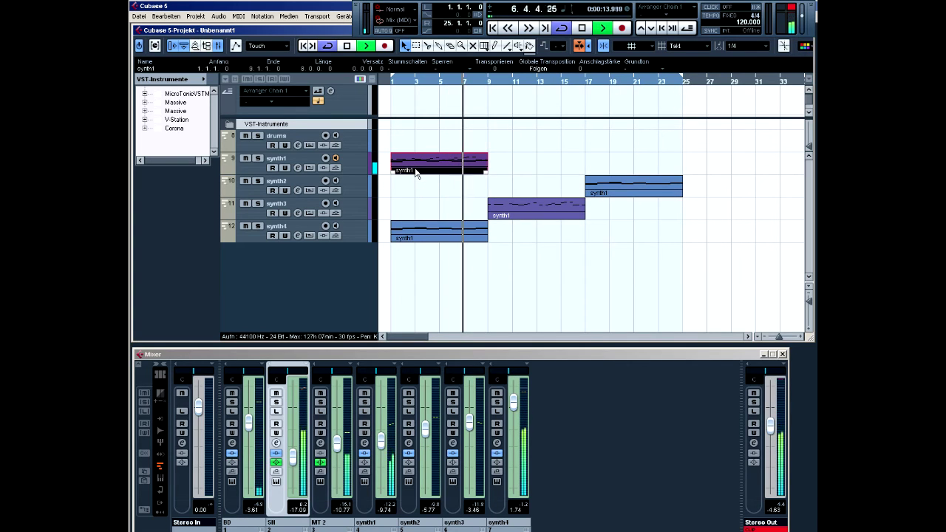
pyautogui.hotkey('ctrl', 'd')
pyautogui.hotkey('ctrl', 'd')
# - Mute the synth1 clip that starts at bar 17, and return to the selection tool
pyautogui.rightClick(515, 164)
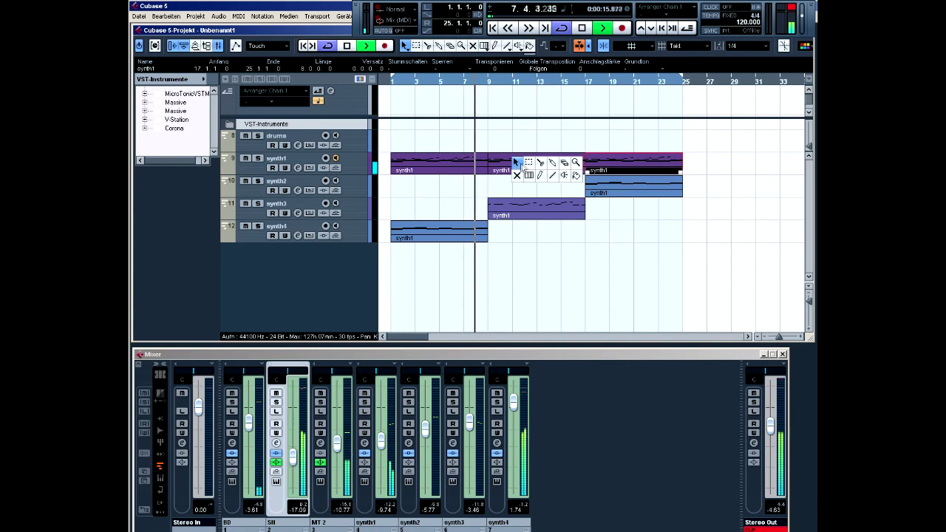
pyautogui.click(517, 175)
pyautogui.click(602, 162)
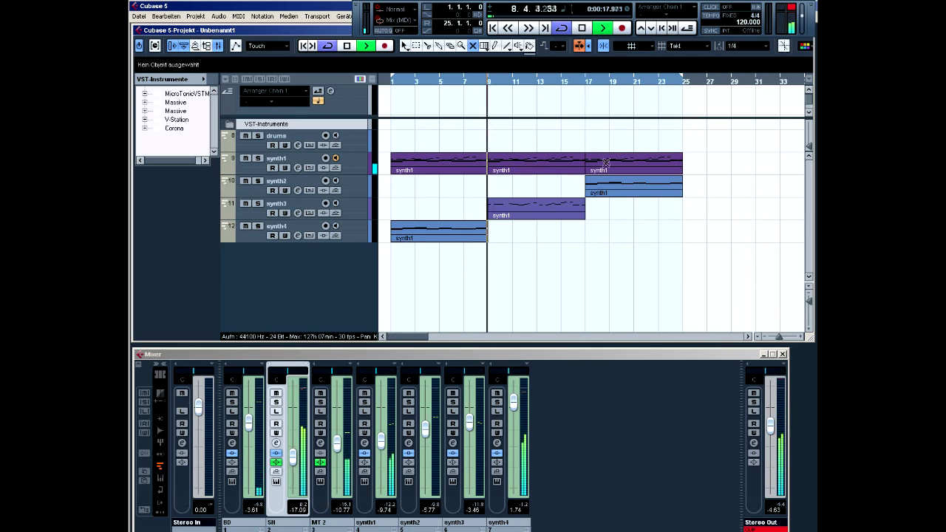
pyautogui.rightClick(591, 207)
pyautogui.click(591, 206)
pyautogui.click(593, 210)
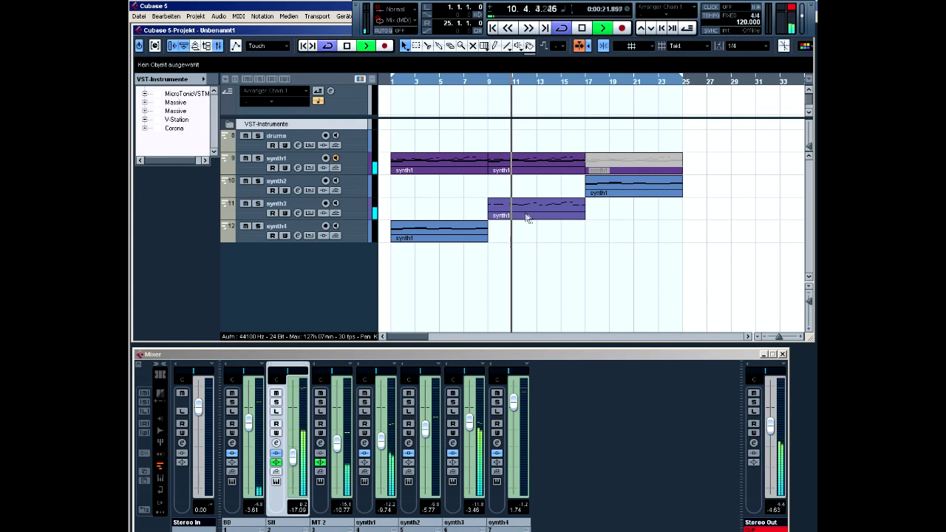
# - Copy the synth4 clip to bar 17, and the synth2 and synth3 clips to bar 1
pyautogui.moveTo(453, 232); pyautogui.dragTo(643, 231)
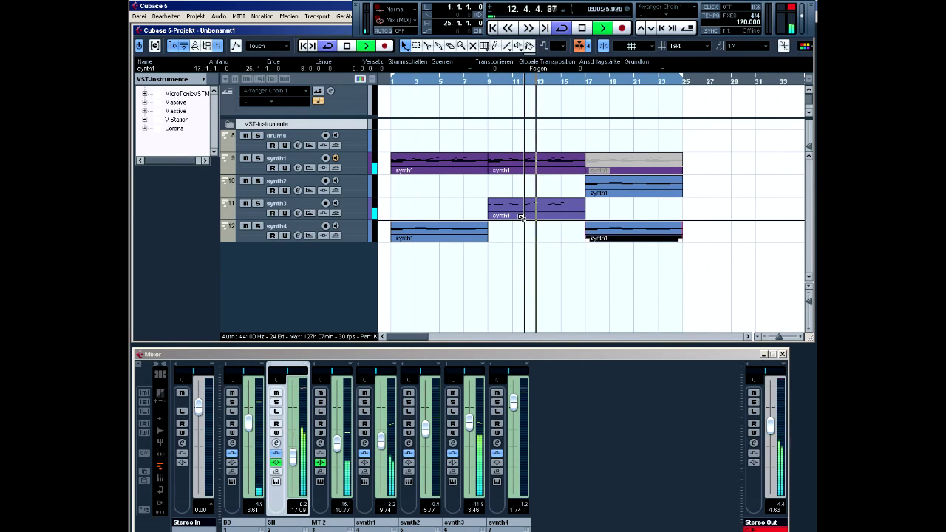
pyautogui.click(521, 273)
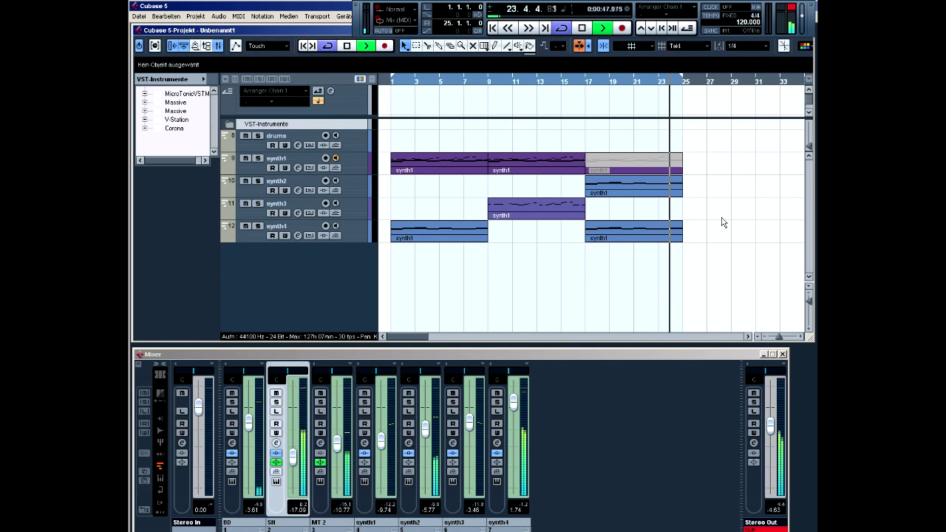
pyautogui.moveTo(615, 190); pyautogui.dragTo(427, 192)
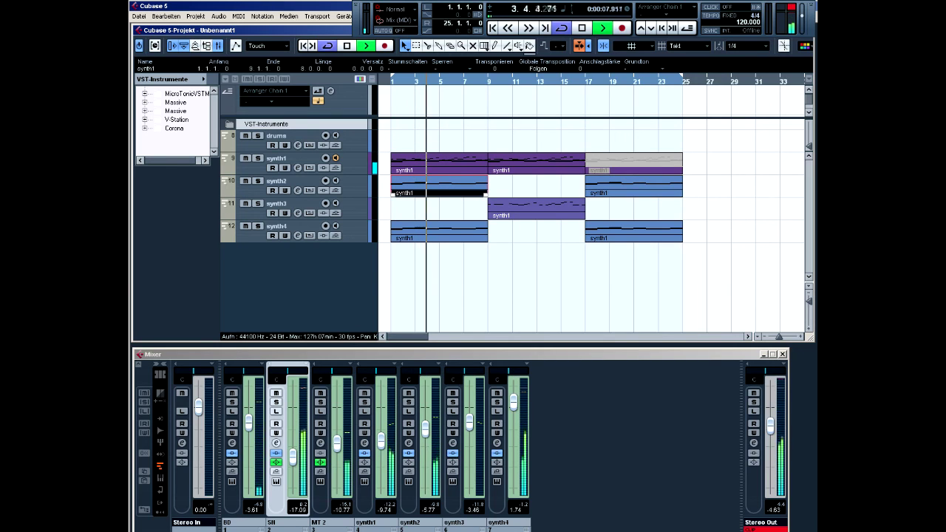
pyautogui.moveTo(536, 200); pyautogui.dragTo(436, 210)
pyautogui.click(525, 235)
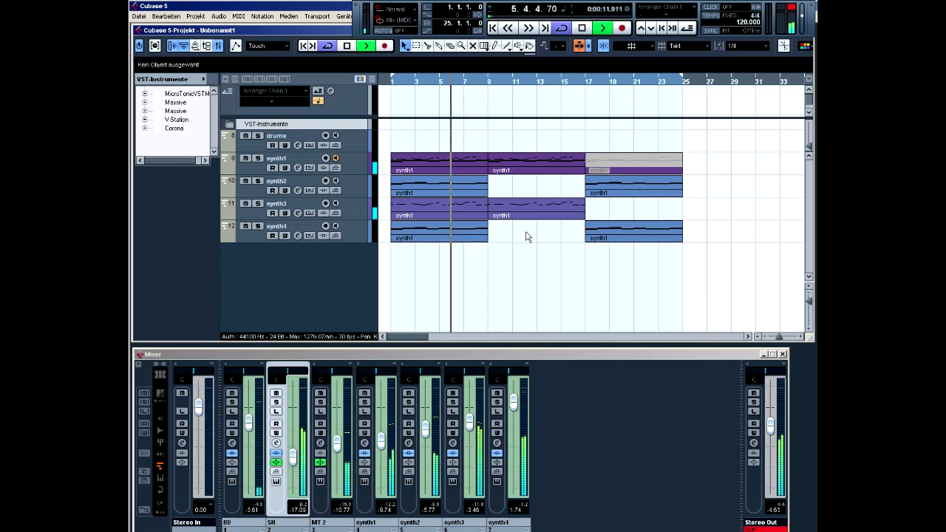